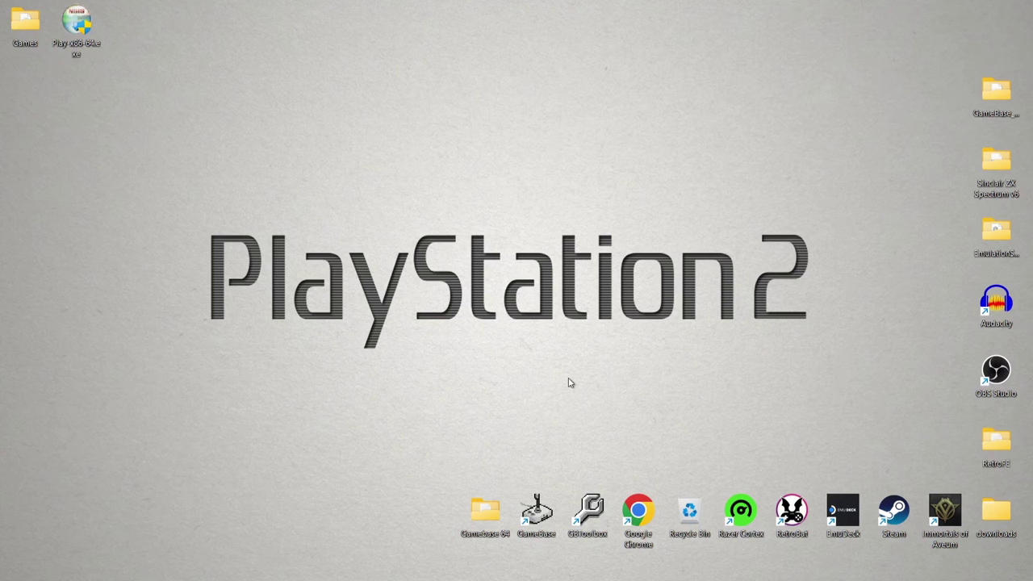
- Switch to Chrome and look over the stable and automated Windows builds on the Play! downloads page
{"action": "key", "text": "alt+Tab"}
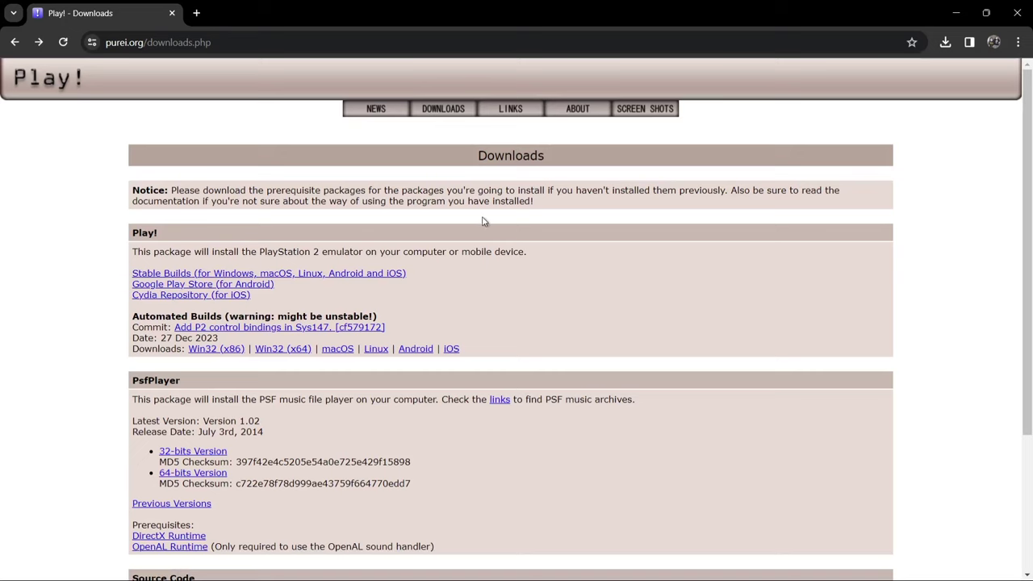
{"action": "left_click", "coordinate": [288, 277]}
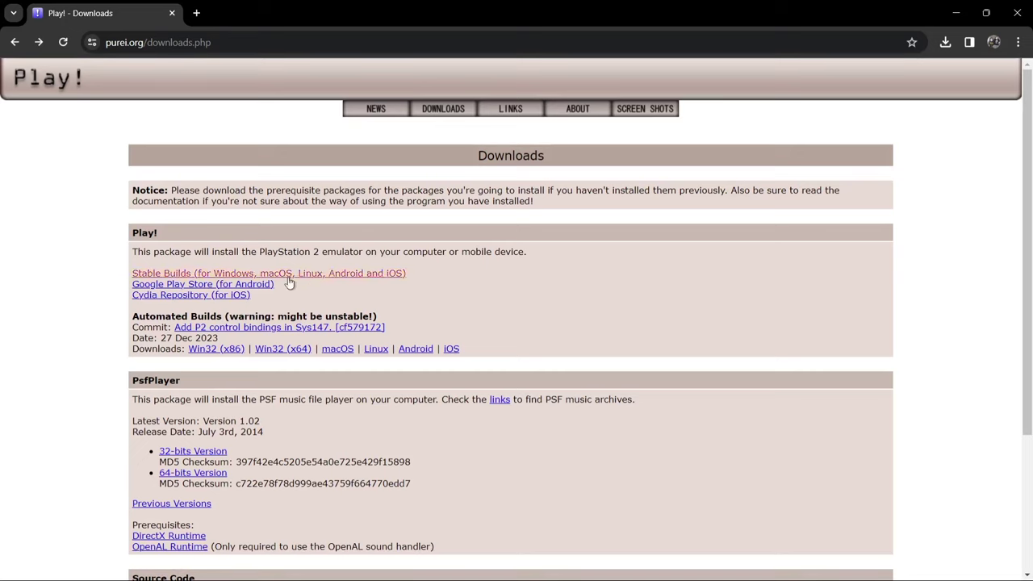
{"action": "left_click", "coordinate": [283, 349]}
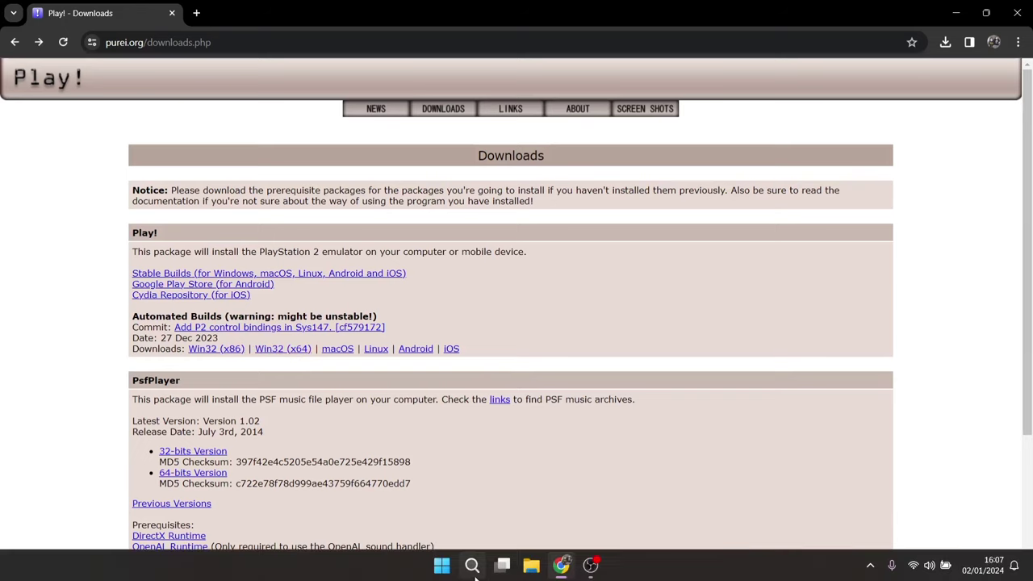
- Open System Information through a Windows search for "sys", check the PC's System Type, and close the window
{"action": "left_click", "coordinate": [471, 565]}
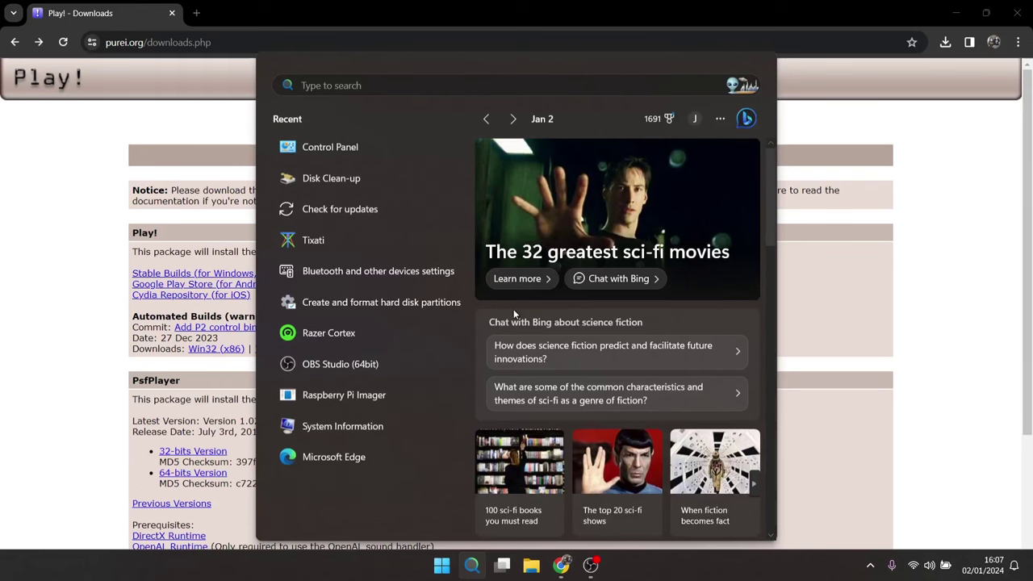
{"action": "type", "text": "sys"}
{"action": "left_click", "coordinate": [419, 205]}
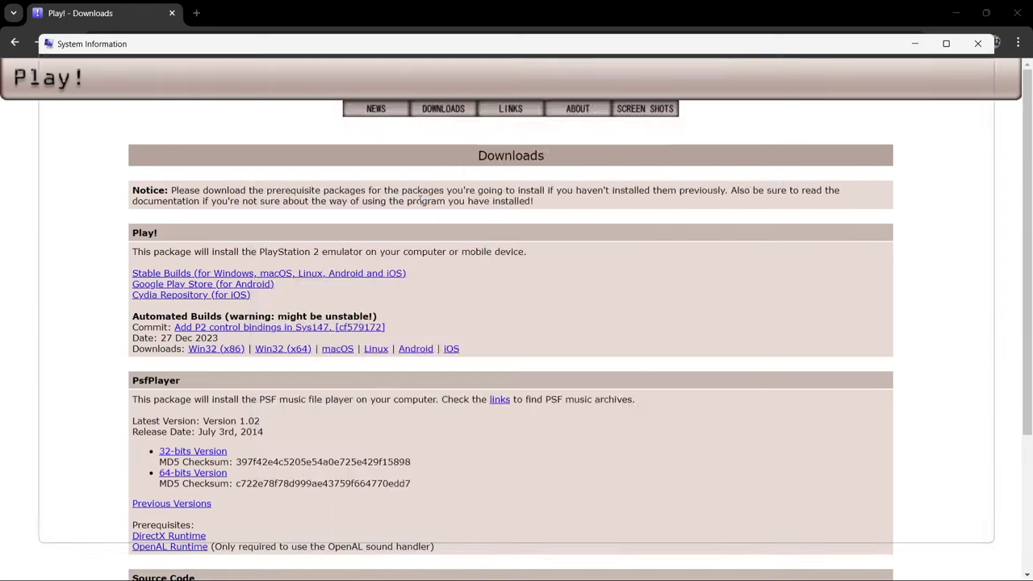
{"action": "left_click", "coordinate": [523, 202]}
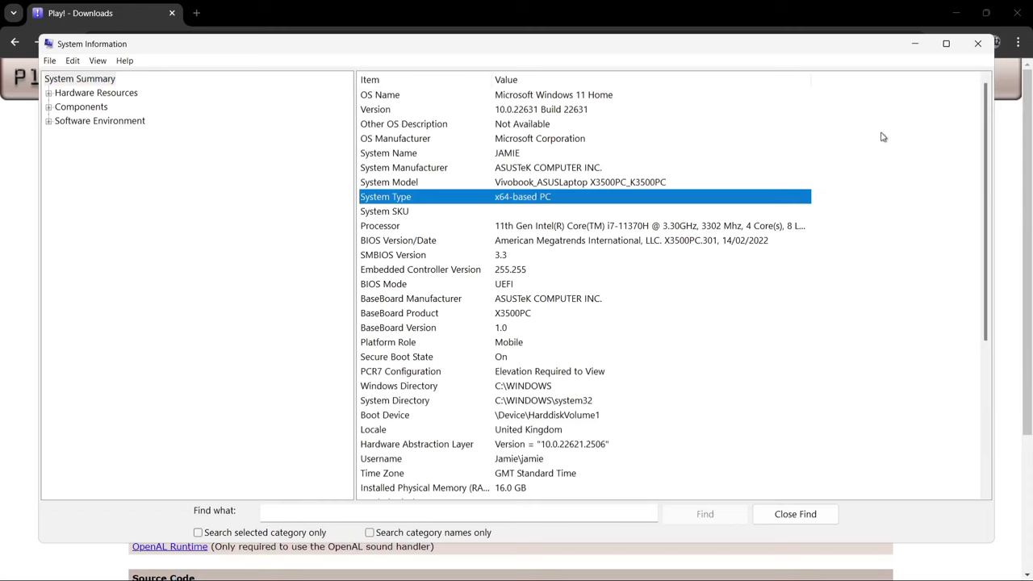
{"action": "left_click", "coordinate": [978, 44]}
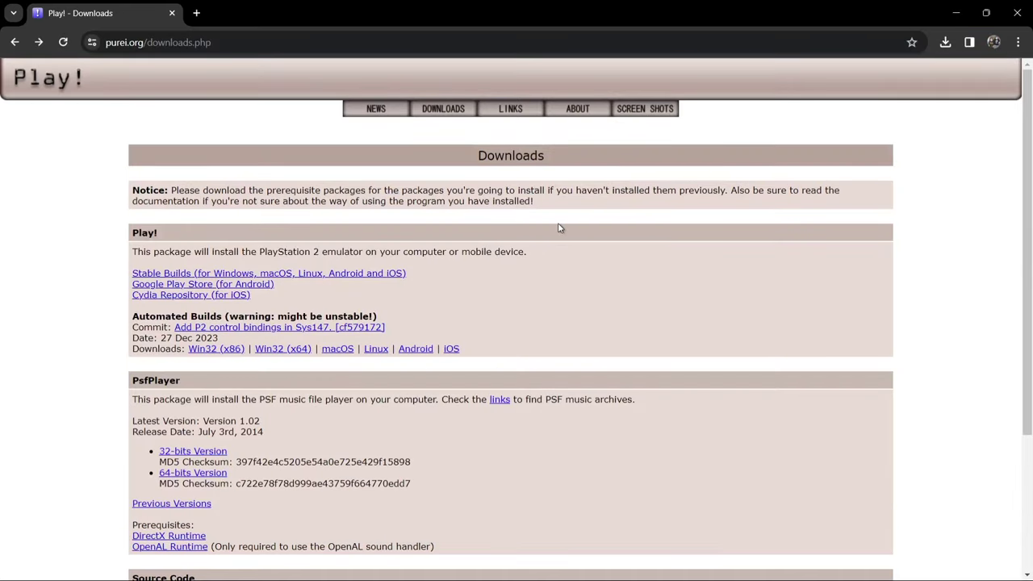
- Download the Win32 (x64) automated build of Play! and look over the rest of the downloads page
{"action": "left_click", "coordinate": [284, 350]}
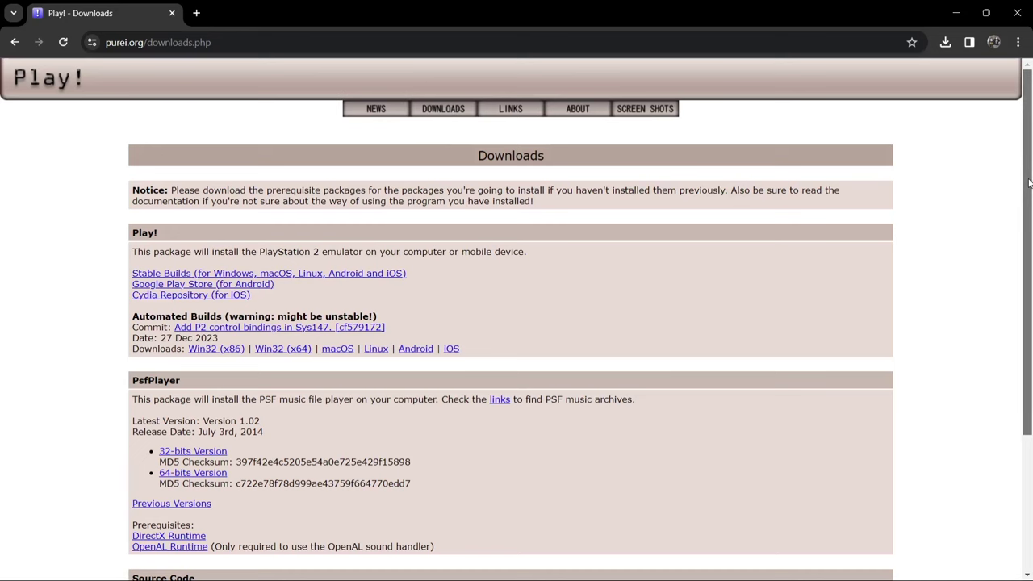
{"action": "scroll", "coordinate": [1029, 183], "scroll_direction": "down", "scroll_amount": 3}
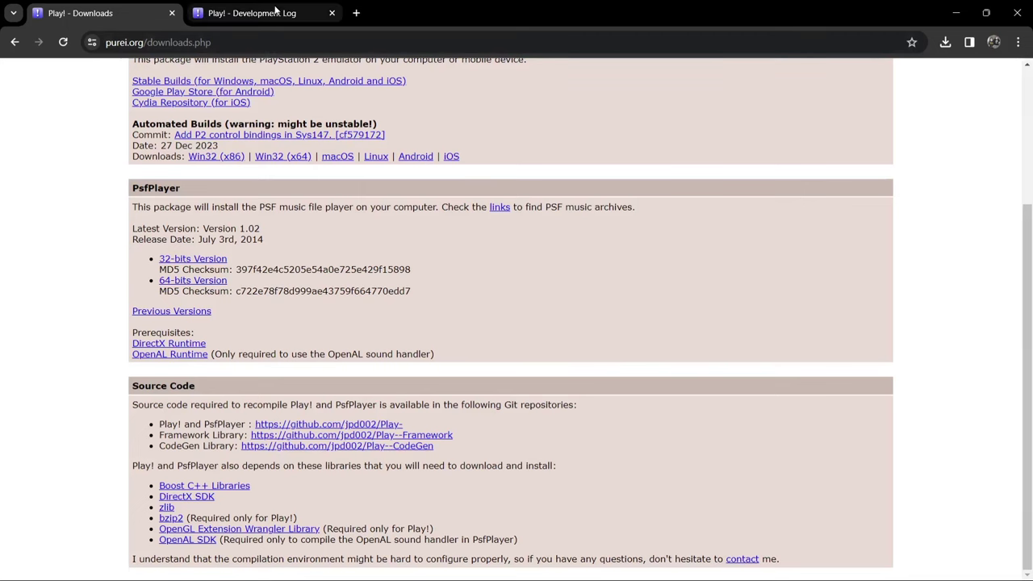
- Open the Playable games list from the Play! Development Log's compatibility status and look through its page 5
{"action": "left_click", "coordinate": [275, 12]}
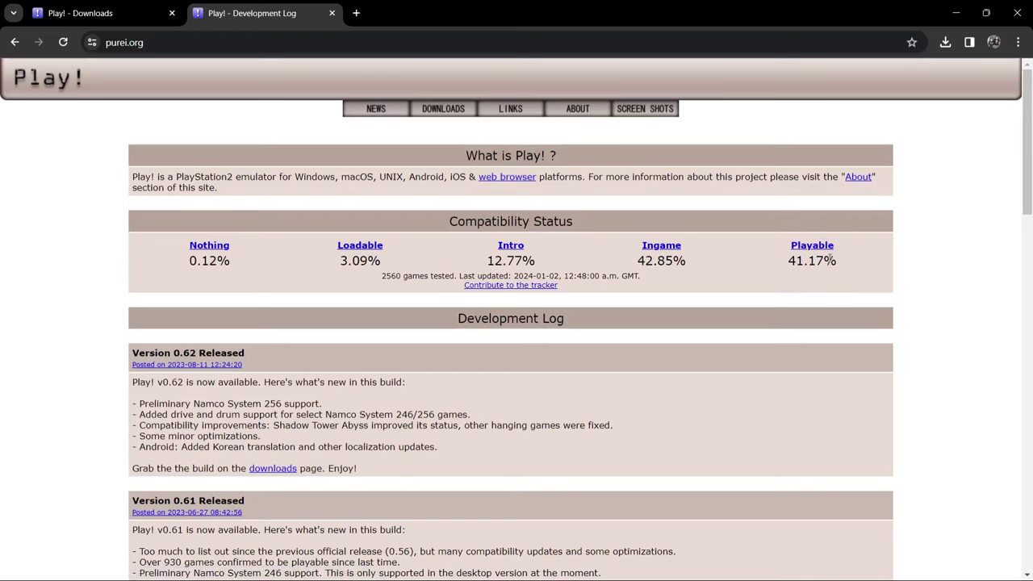
{"action": "left_click", "coordinate": [812, 245]}
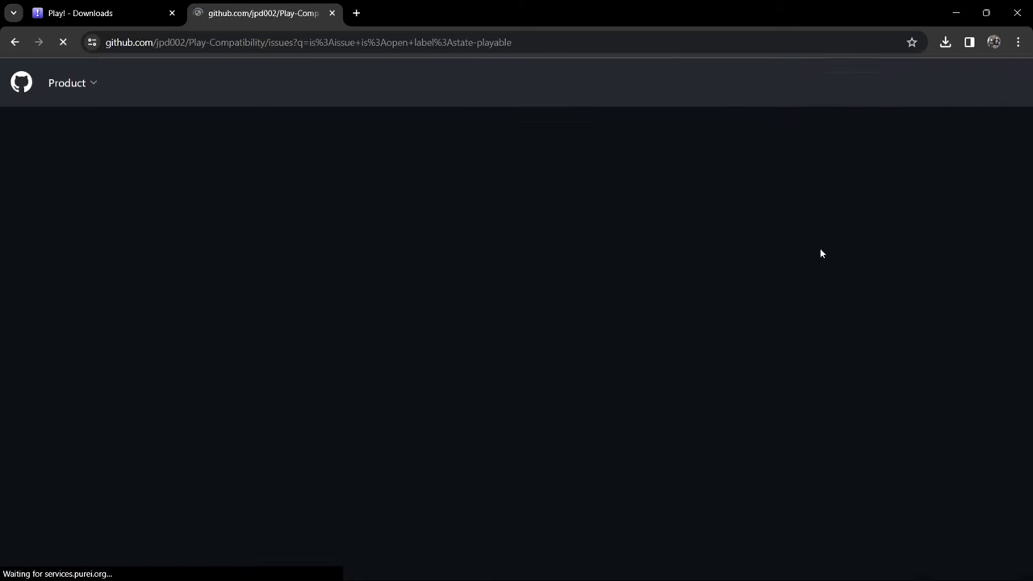
{"action": "scroll", "coordinate": [710, 466], "scroll_direction": "down", "scroll_amount": 12}
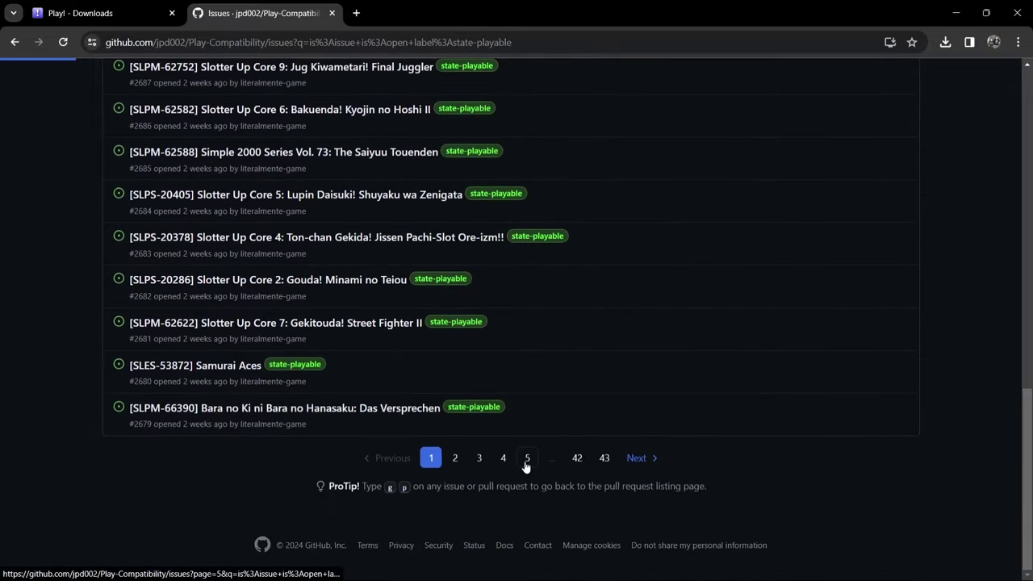
{"action": "left_click", "coordinate": [527, 459]}
{"action": "scroll", "coordinate": [1030, 158], "scroll_direction": "down", "scroll_amount": 9}
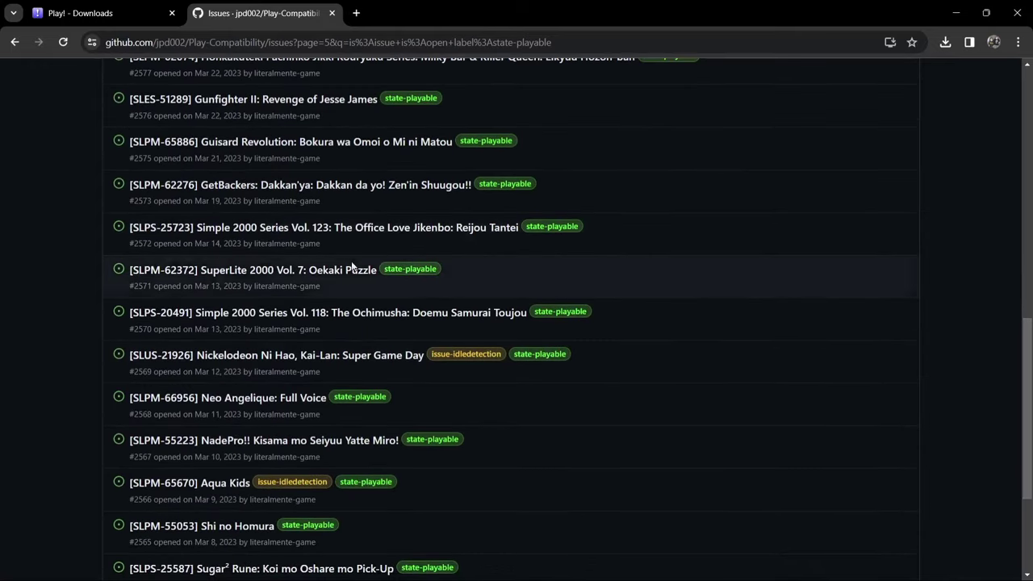
{"action": "mouse_move", "coordinate": [143, 280]}
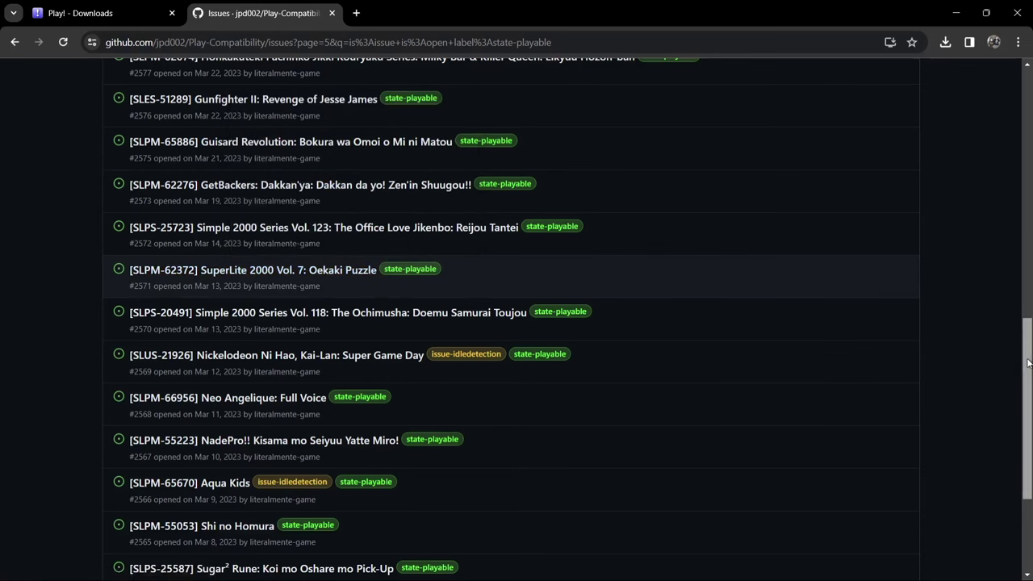
{"action": "scroll", "coordinate": [1029, 363], "scroll_direction": "down", "scroll_amount": 2}
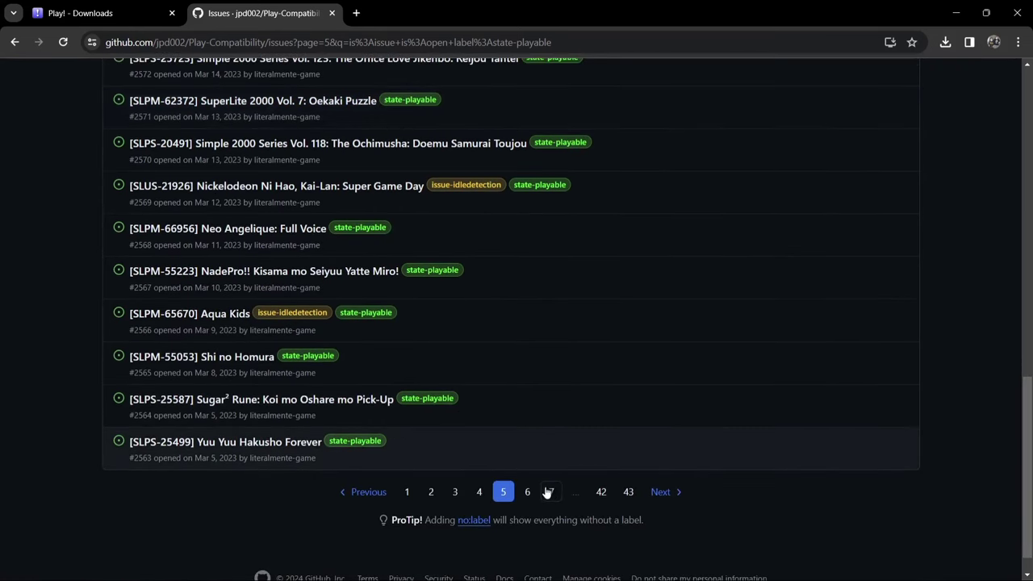
- Look through the titles on page 7 of the playable games list
{"action": "left_click", "coordinate": [548, 492]}
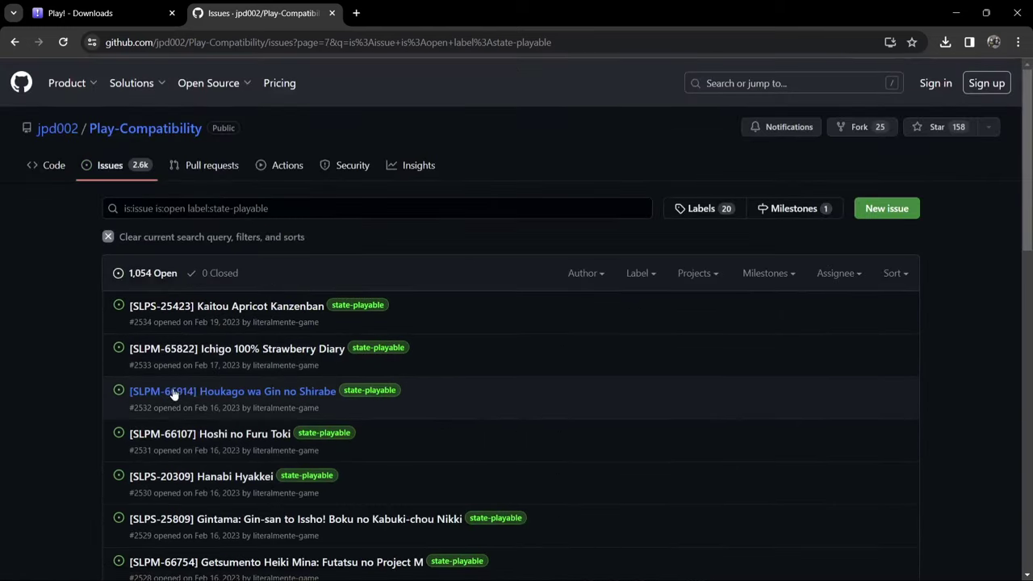
{"action": "scroll", "coordinate": [867, 347], "scroll_direction": "down", "scroll_amount": 2}
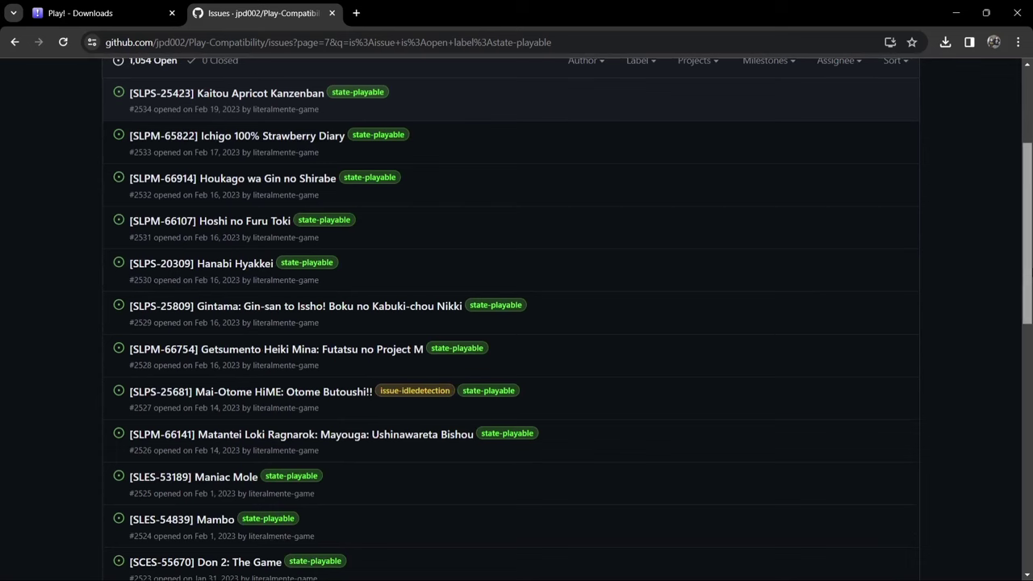
{"action": "scroll", "coordinate": [516, 323], "scroll_direction": "down", "scroll_amount": 2}
{"action": "scroll", "coordinate": [516, 323], "scroll_direction": "down", "scroll_amount": 1}
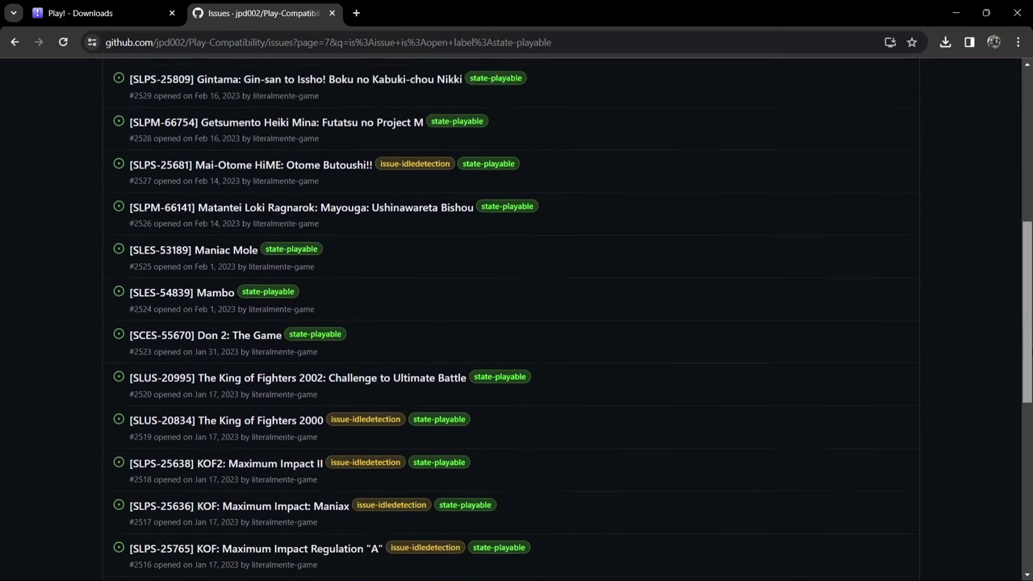
{"action": "scroll", "coordinate": [517, 323], "scroll_direction": "up", "scroll_amount": 5}
- Return to the Play! site's downloads page, open the About page and read its note on BIOS requirements
{"action": "left_click", "coordinate": [81, 13]}
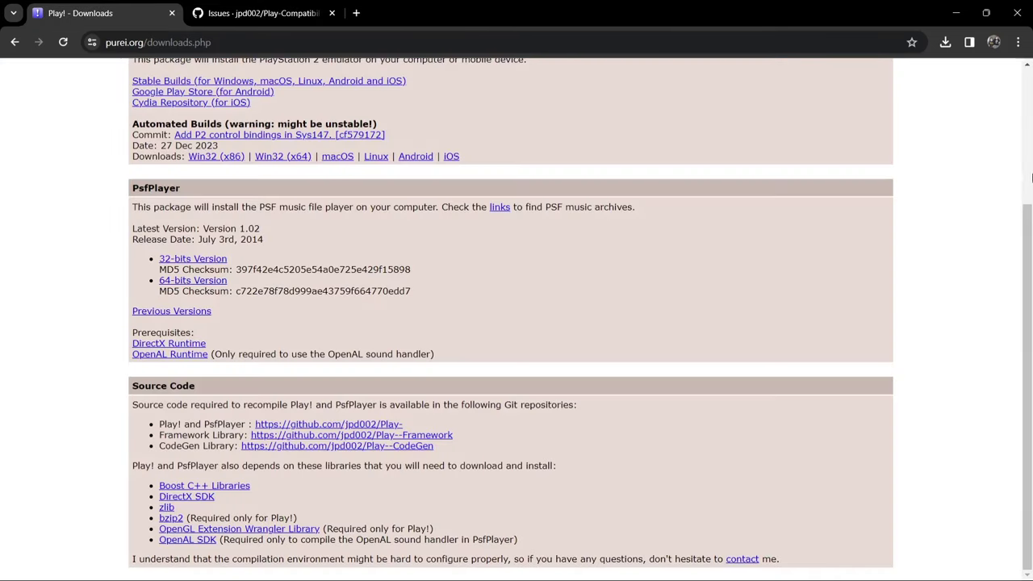
{"action": "scroll", "coordinate": [1030, 176], "scroll_direction": "up", "scroll_amount": 3}
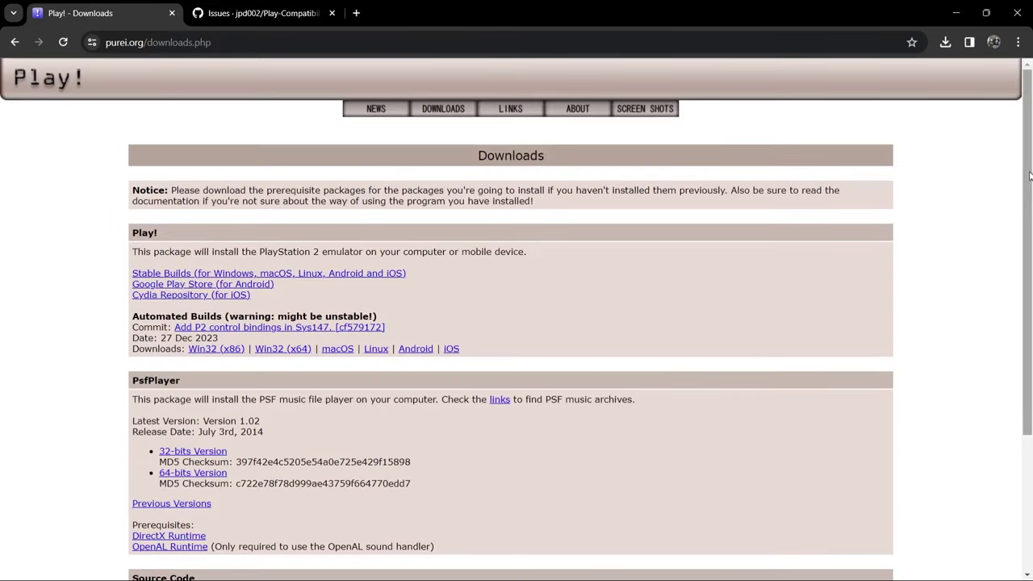
{"action": "left_click", "coordinate": [576, 113]}
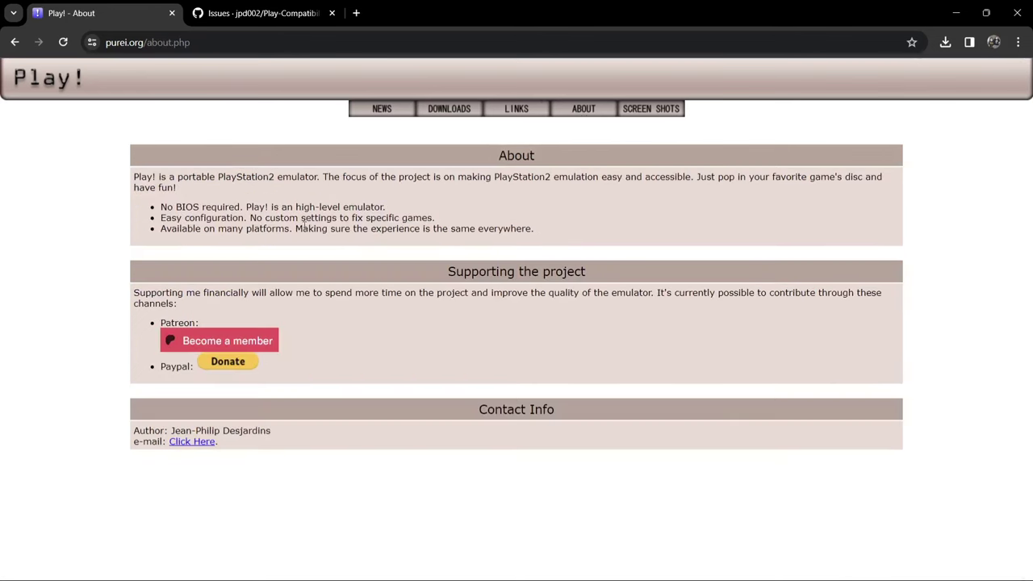
{"action": "left_click_drag", "start_coordinate": [186, 207], "coordinate": [242, 210]}
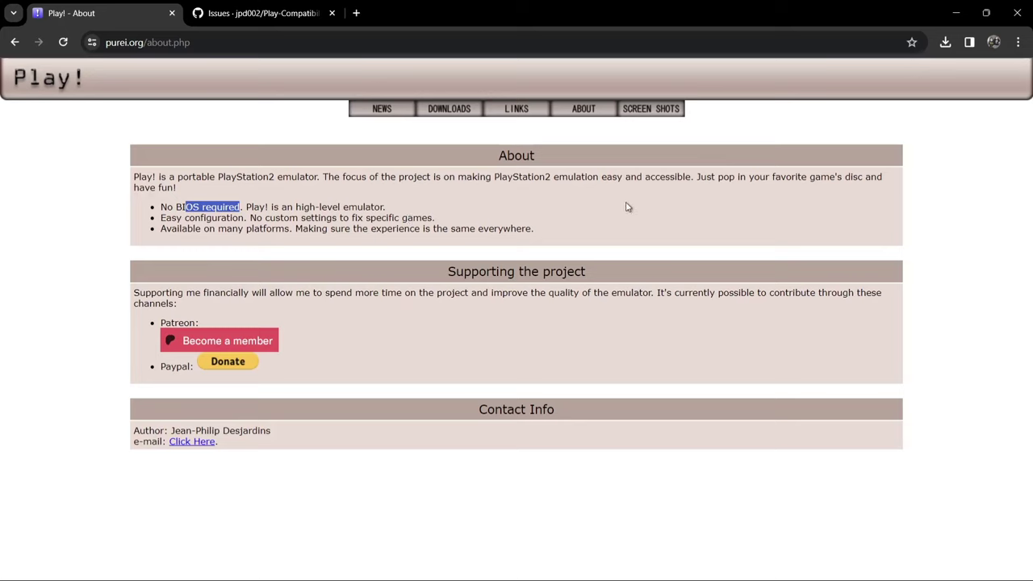
- Minimize the browser, install Play! with the default components into C:\Program Files\Play, and close the setup
{"action": "left_click", "coordinate": [957, 12]}
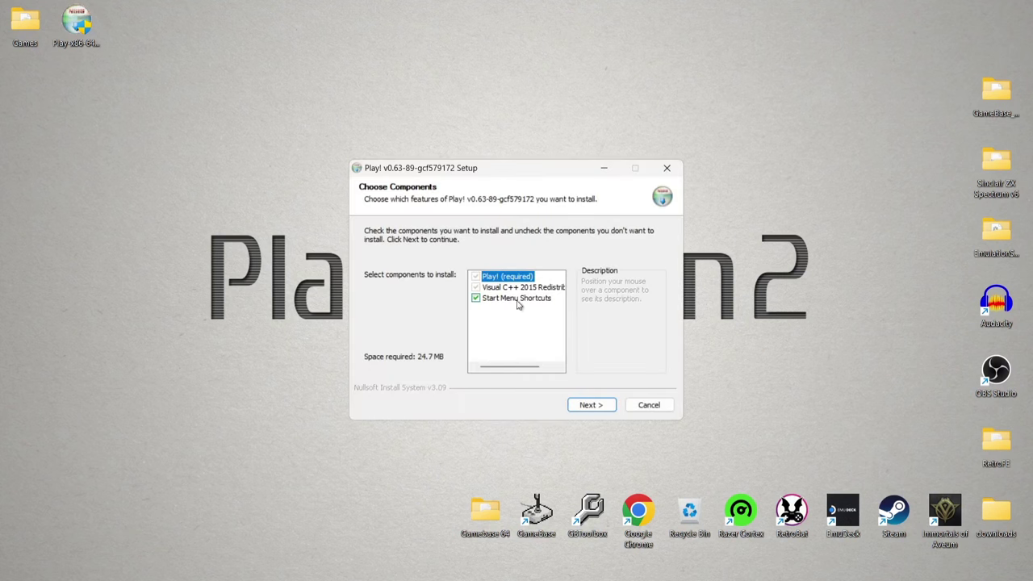
{"action": "left_click", "coordinate": [601, 406]}
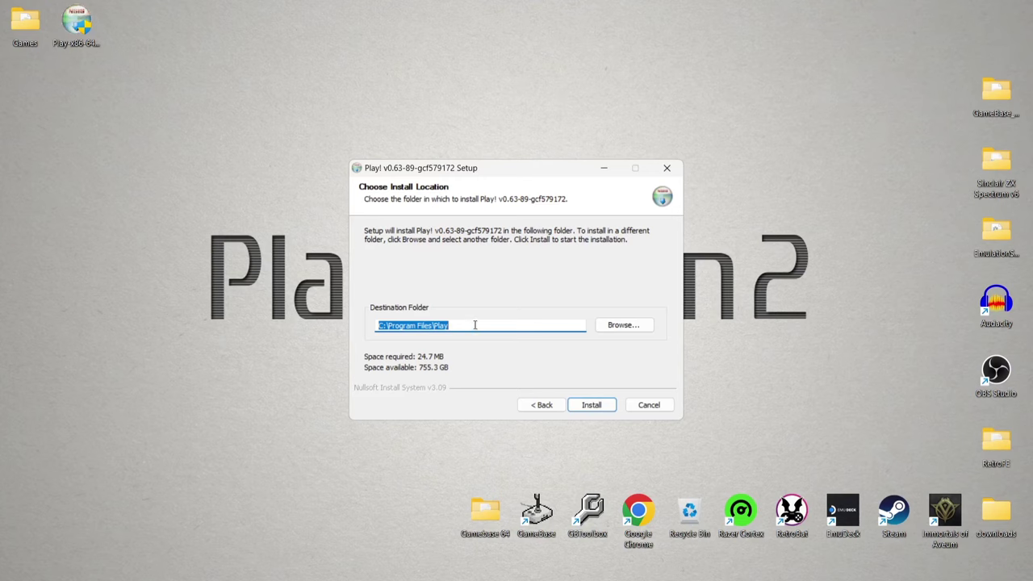
{"action": "left_click", "coordinate": [632, 329]}
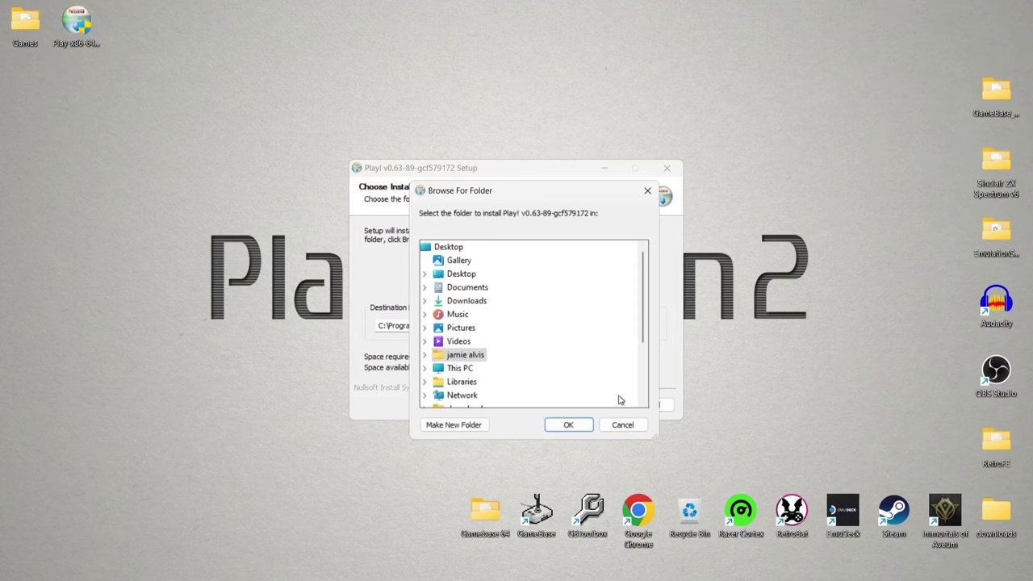
{"action": "left_click", "coordinate": [569, 425]}
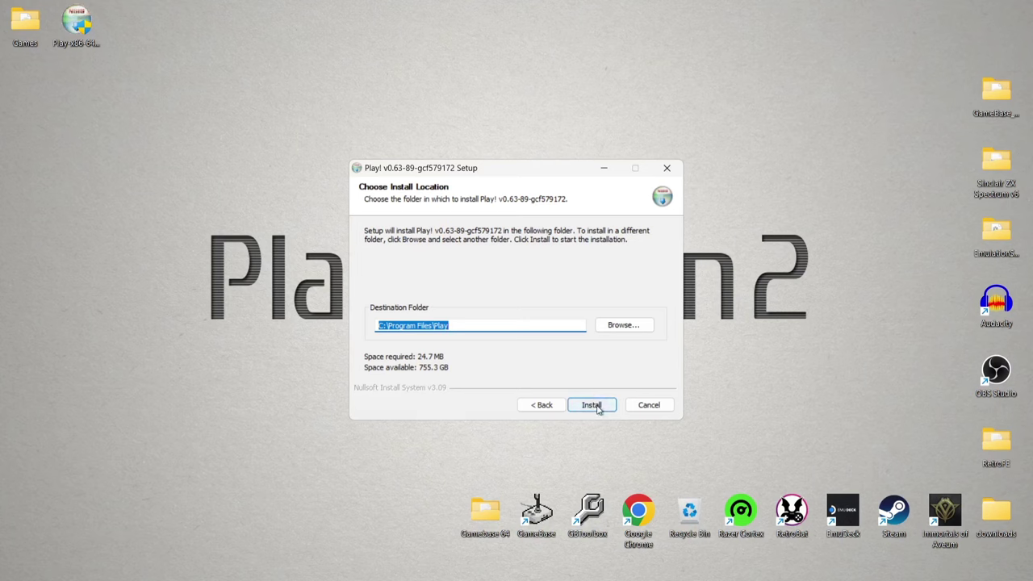
{"action": "left_click", "coordinate": [599, 409]}
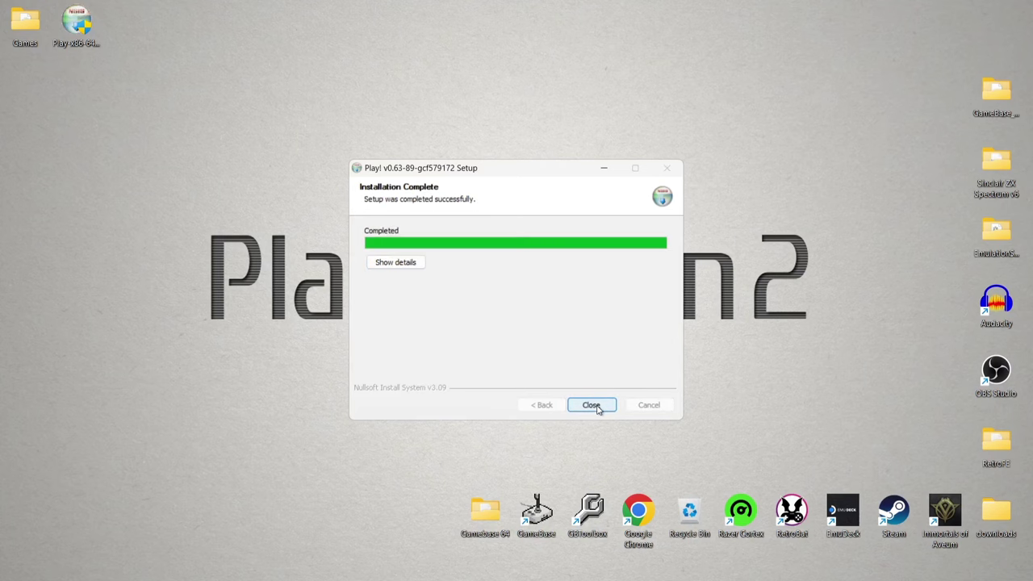
{"action": "left_click", "coordinate": [592, 405]}
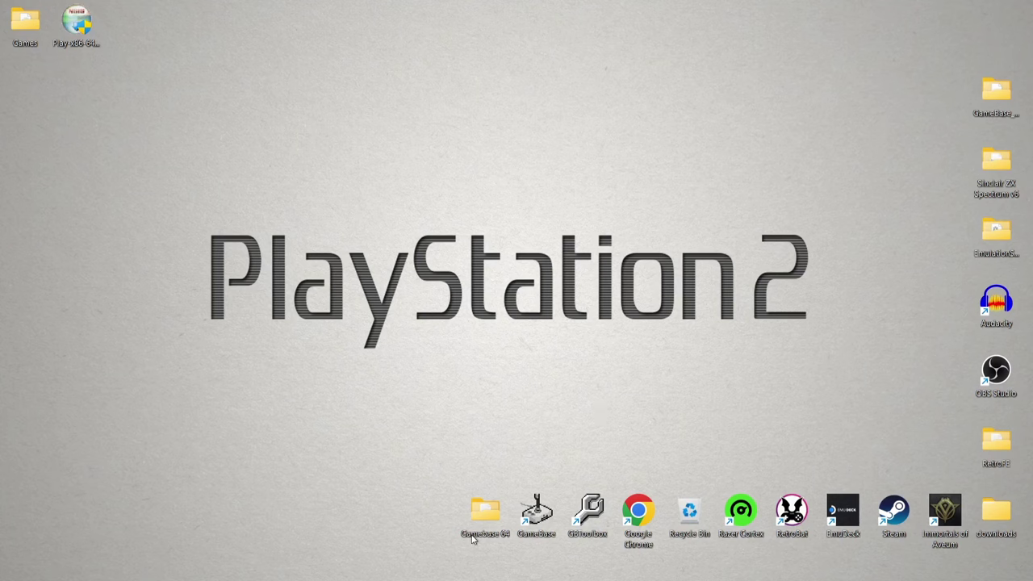
- Open the C:\Program Files\Play installation folder in File Explorer
{"action": "key", "text": "super+e"}
{"action": "double_click", "coordinate": [356, 142]}
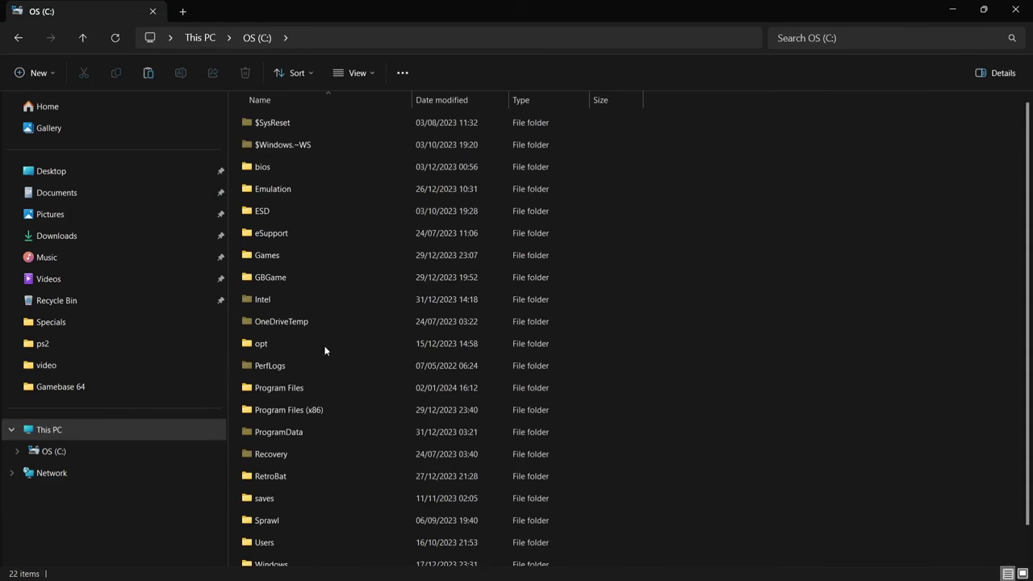
{"action": "double_click", "coordinate": [320, 385]}
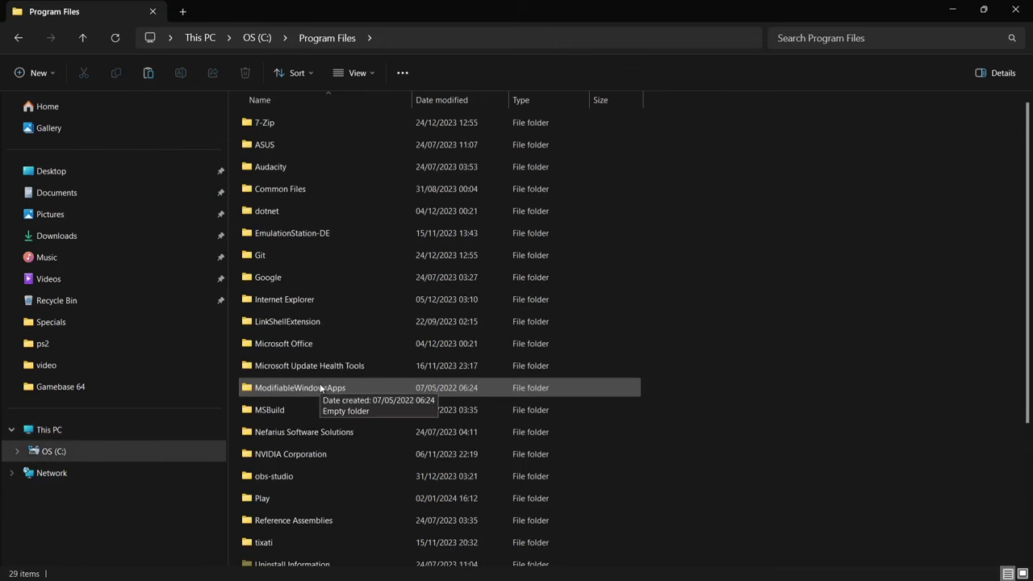
{"action": "double_click", "coordinate": [288, 498]}
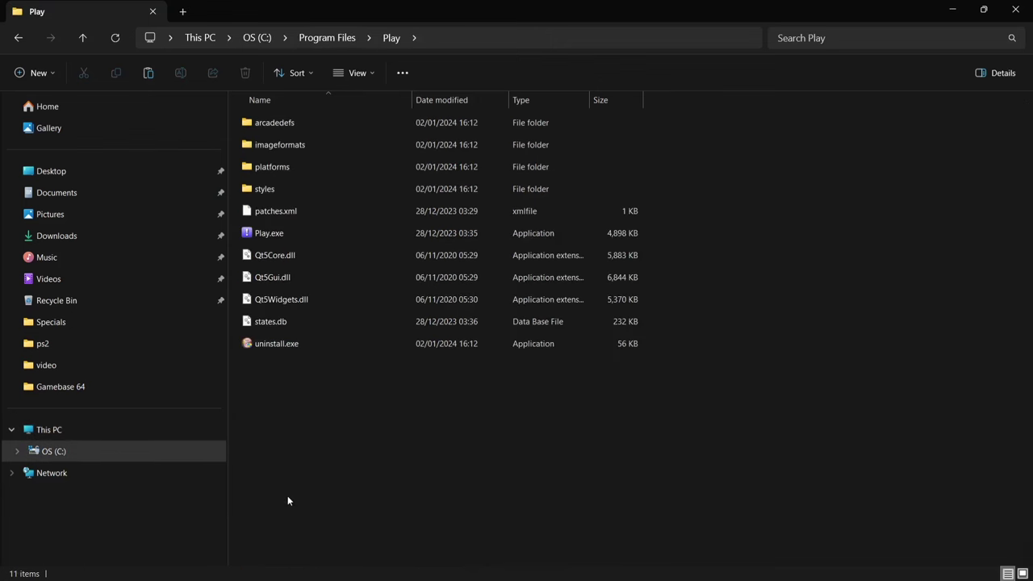
- Create a desktop shortcut for Play.exe
{"action": "right_click", "coordinate": [259, 234]}
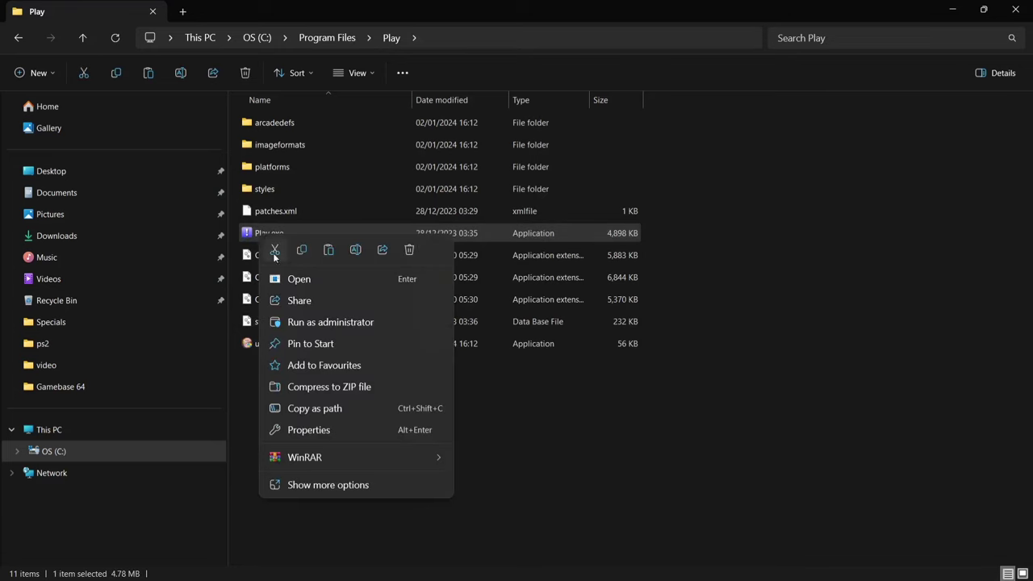
{"action": "left_click", "coordinate": [331, 486]}
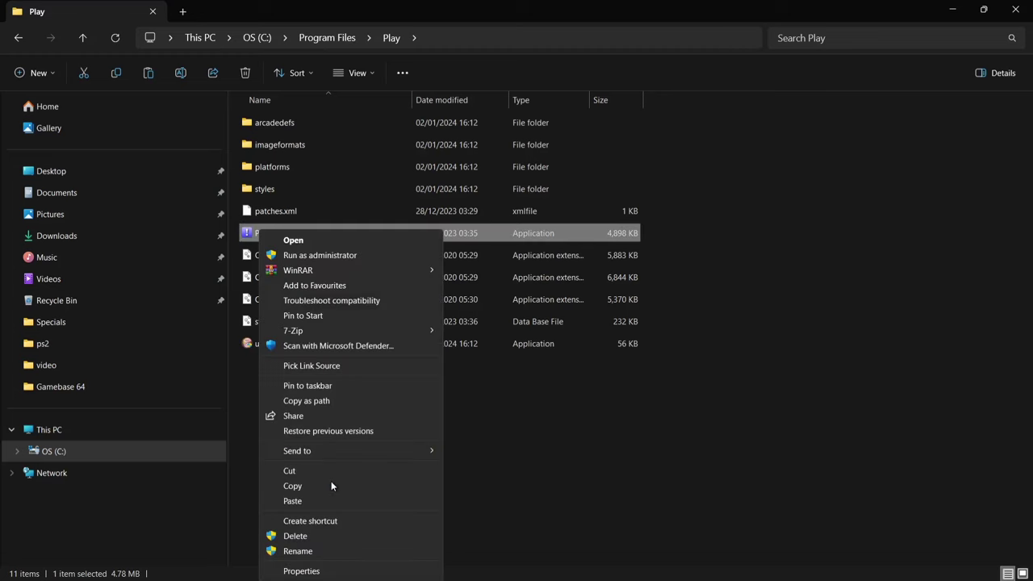
{"action": "mouse_move", "coordinate": [360, 457]}
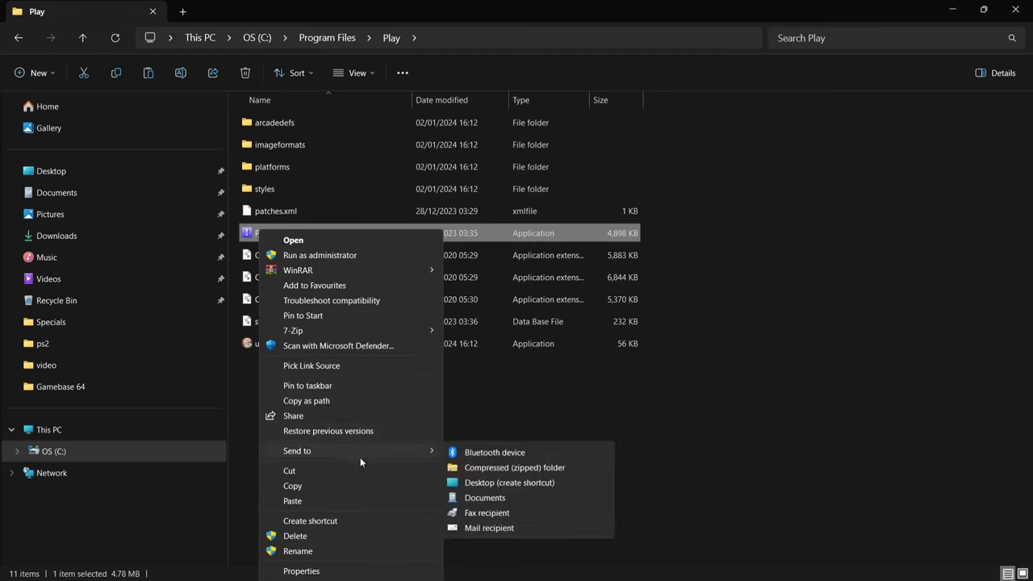
{"action": "left_click", "coordinate": [492, 484]}
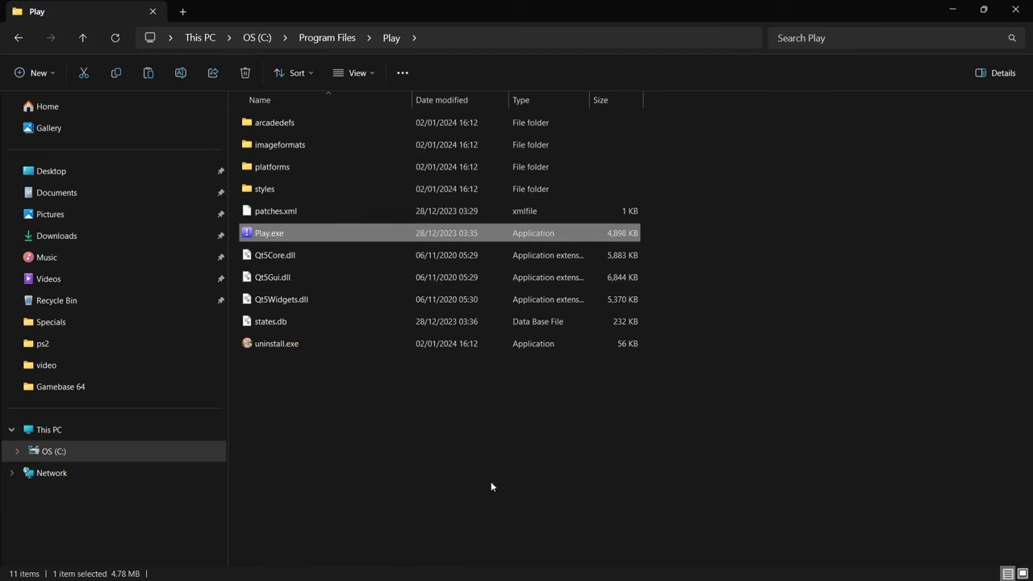
- Close the installation folder and delete the Play! installer file from the desktop
{"action": "left_click", "coordinate": [619, 455]}
{"action": "left_click", "coordinate": [1016, 9]}
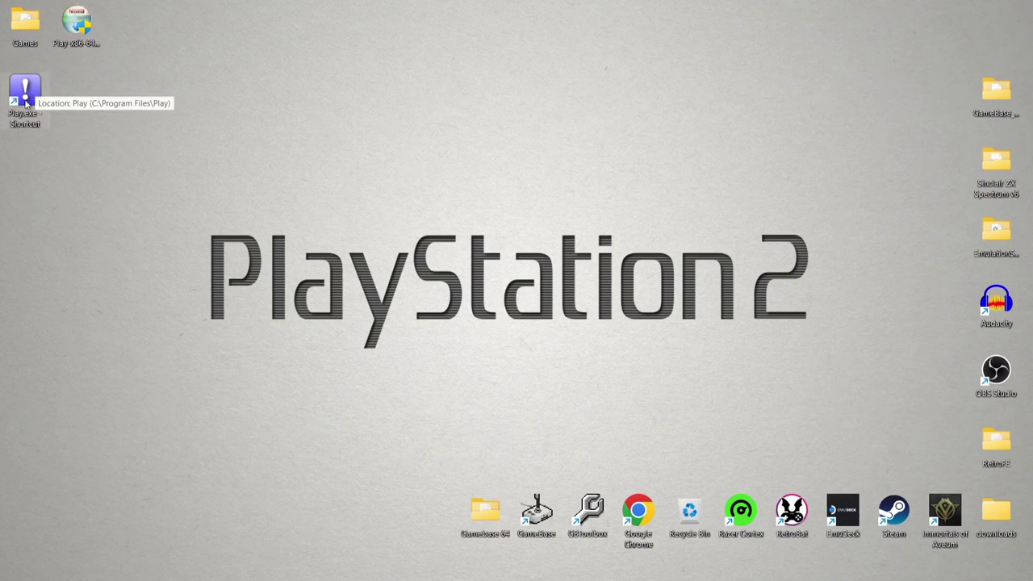
{"action": "right_click", "coordinate": [77, 26]}
{"action": "left_click", "coordinate": [226, 42]}
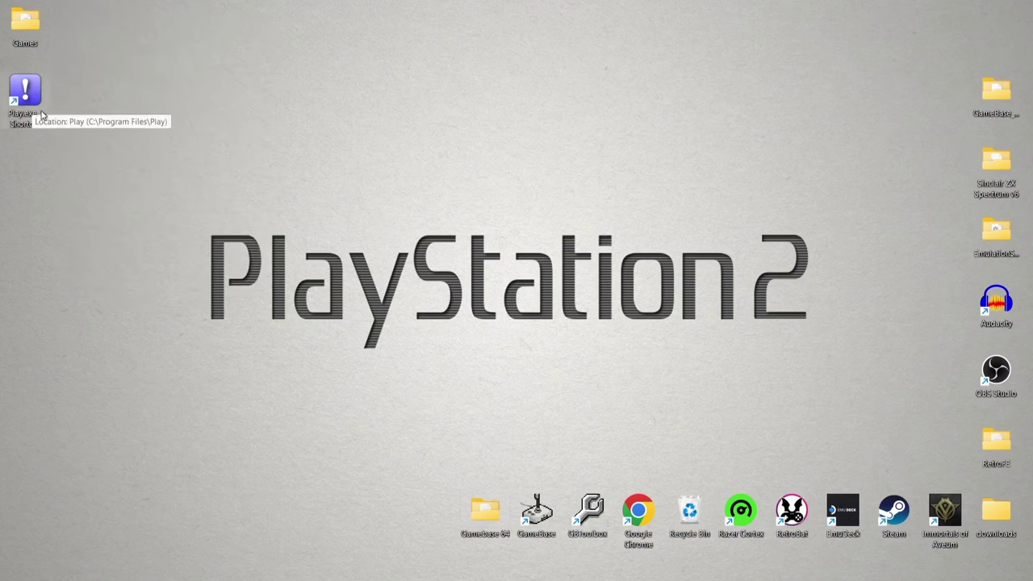
- View the disc images in the desktop's Games folder, close it, and launch Play! from its desktop shortcut in a maximized window
{"action": "double_click", "coordinate": [25, 20]}
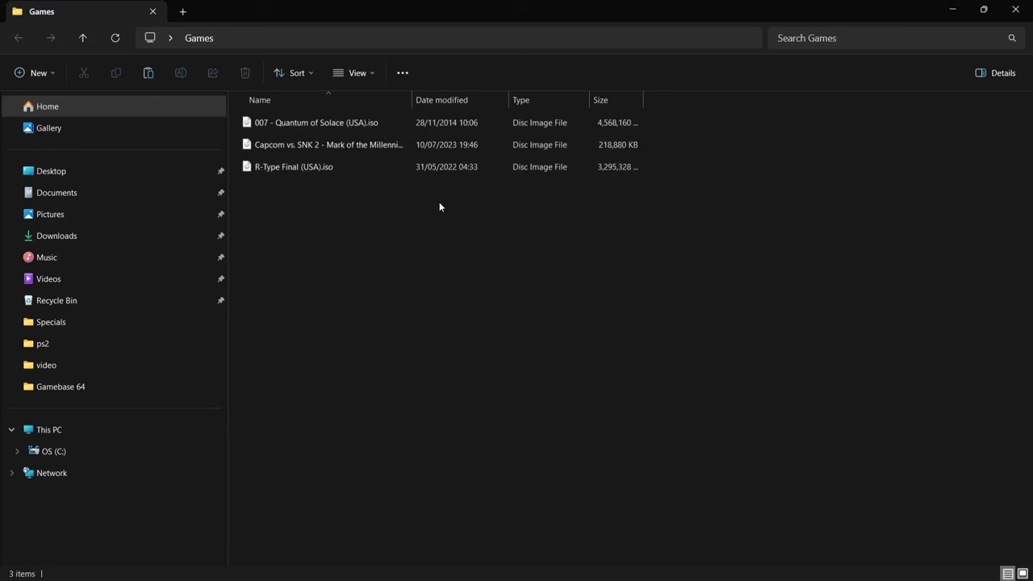
{"action": "left_click", "coordinate": [1016, 9]}
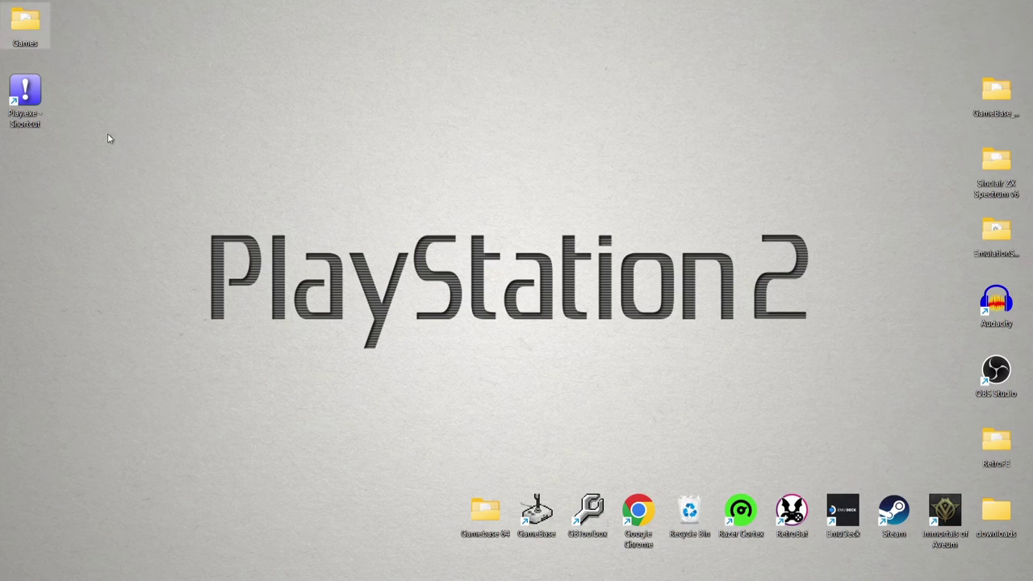
{"action": "double_click", "coordinate": [16, 111]}
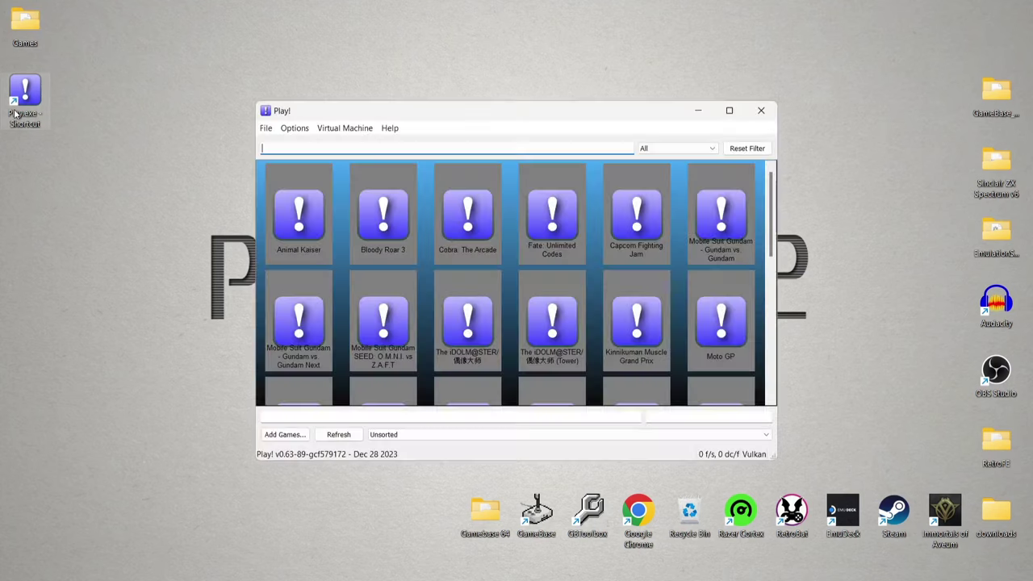
{"action": "double_click", "coordinate": [342, 111]}
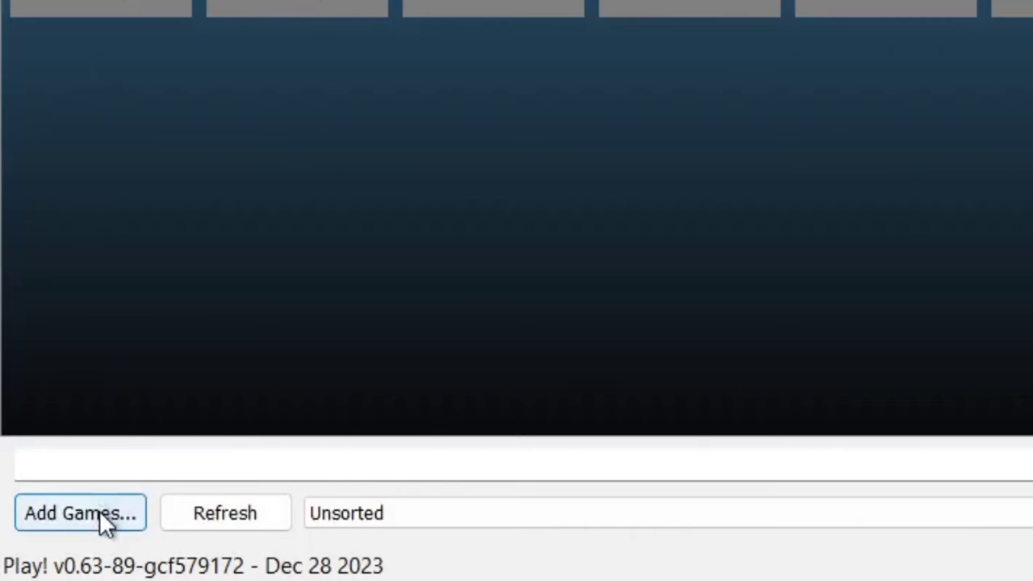
- Add games to the library by opening 007 - Quantum of Solace (USA).iso from the desktop's Games folder
{"action": "left_click", "coordinate": [114, 516]}
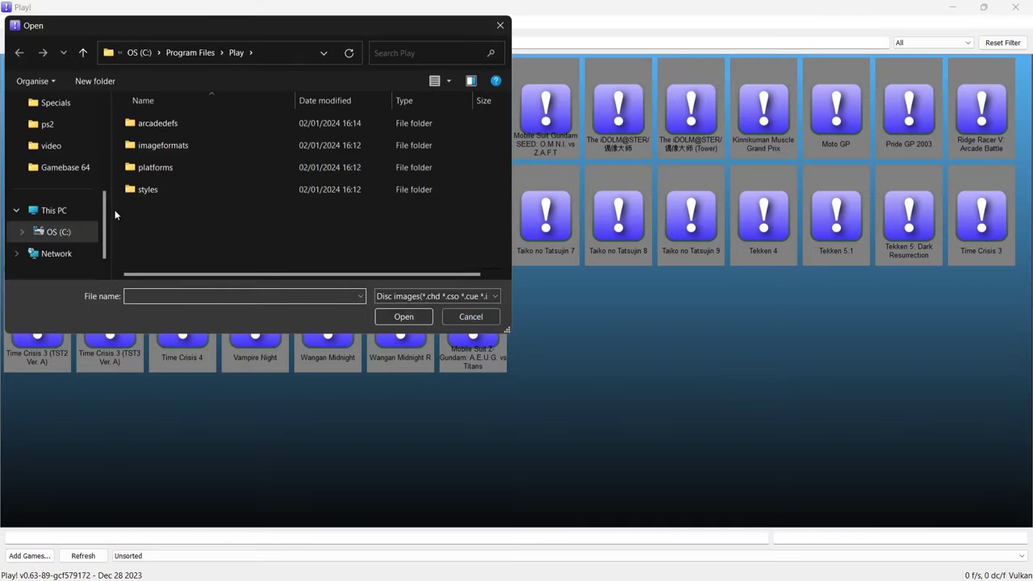
{"action": "left_click_drag", "start_coordinate": [106, 212], "coordinate": [113, 103]}
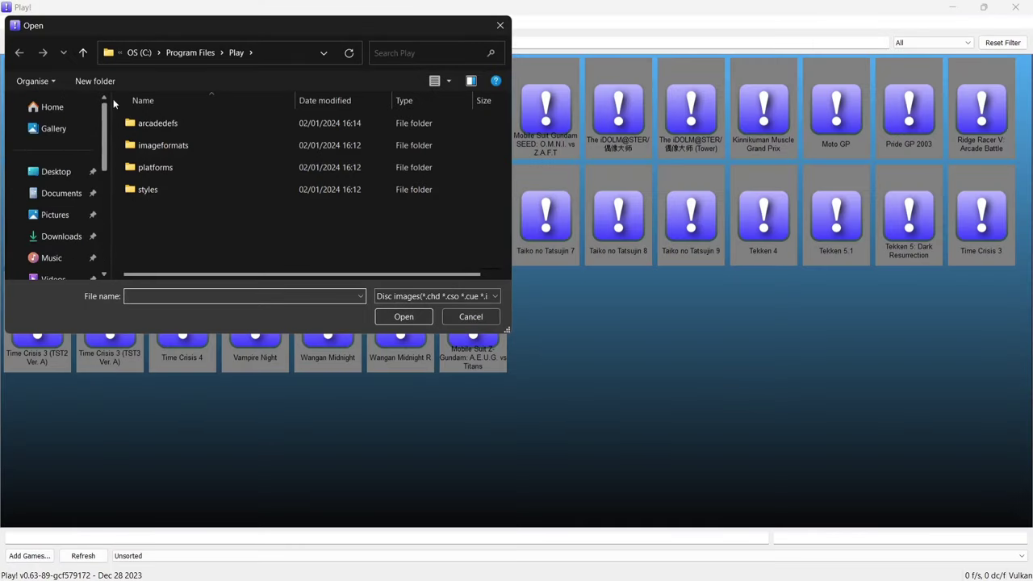
{"action": "left_click", "coordinate": [71, 176]}
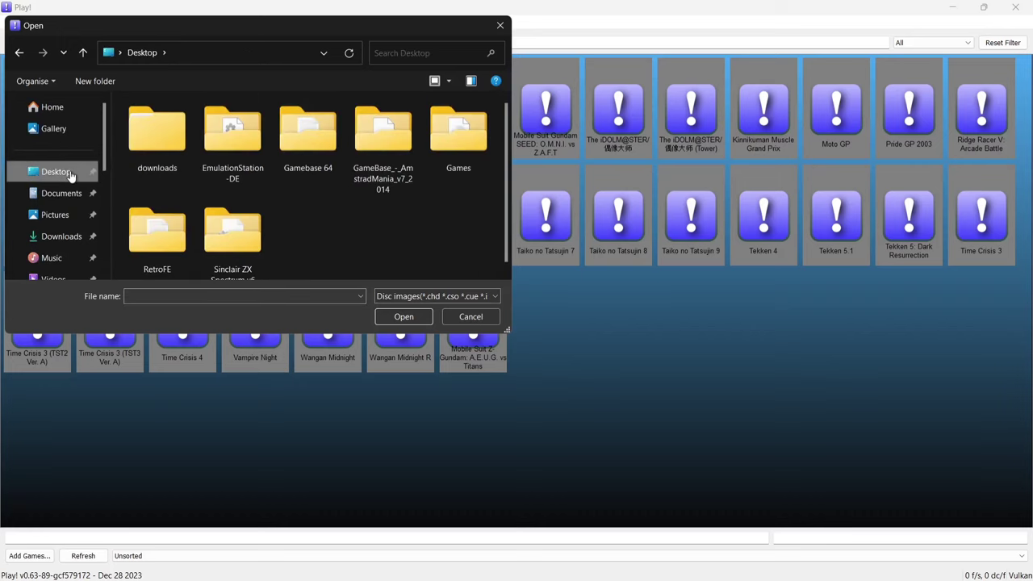
{"action": "left_click", "coordinate": [461, 152]}
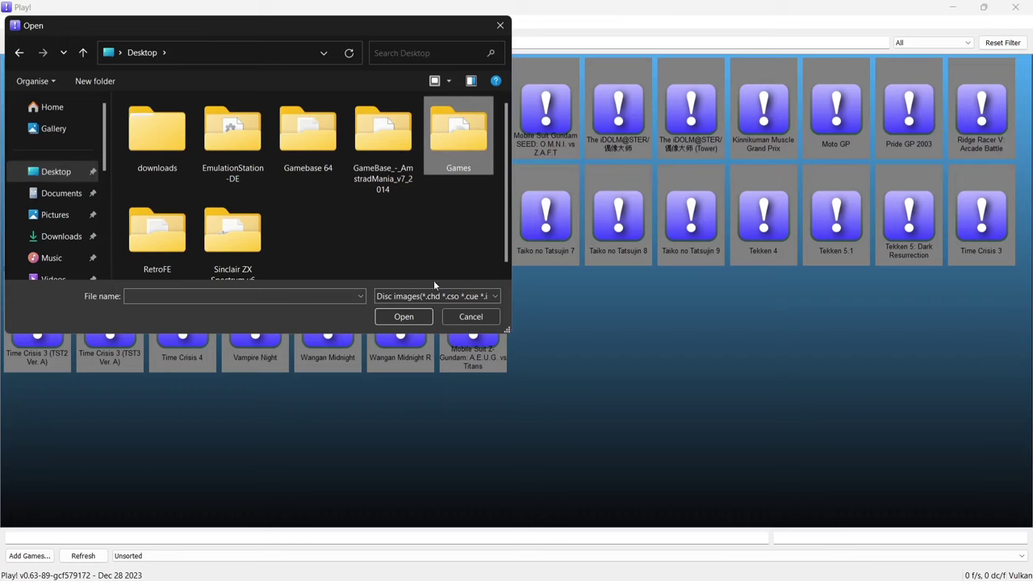
{"action": "left_click", "coordinate": [414, 316]}
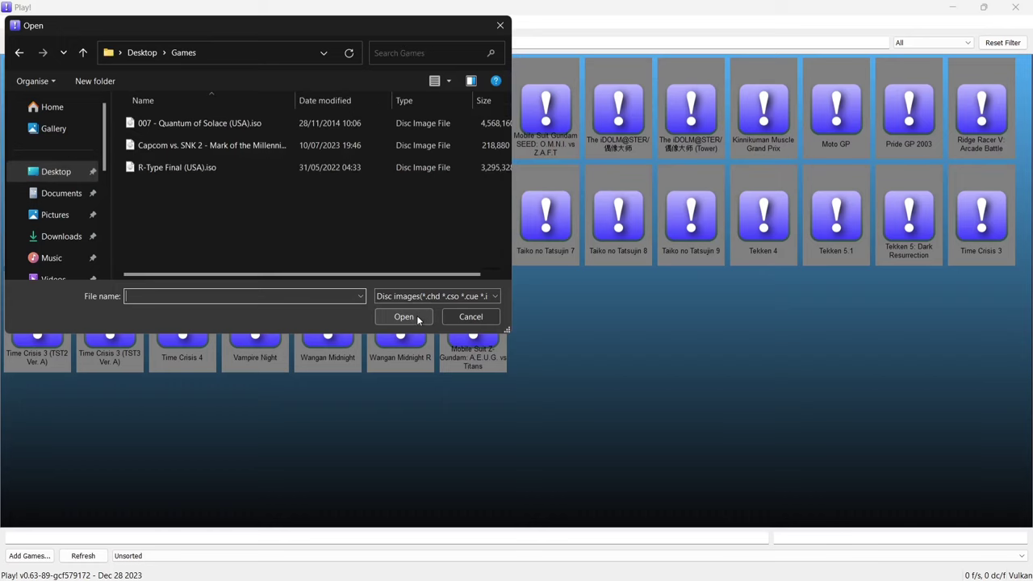
{"action": "left_click", "coordinate": [205, 129]}
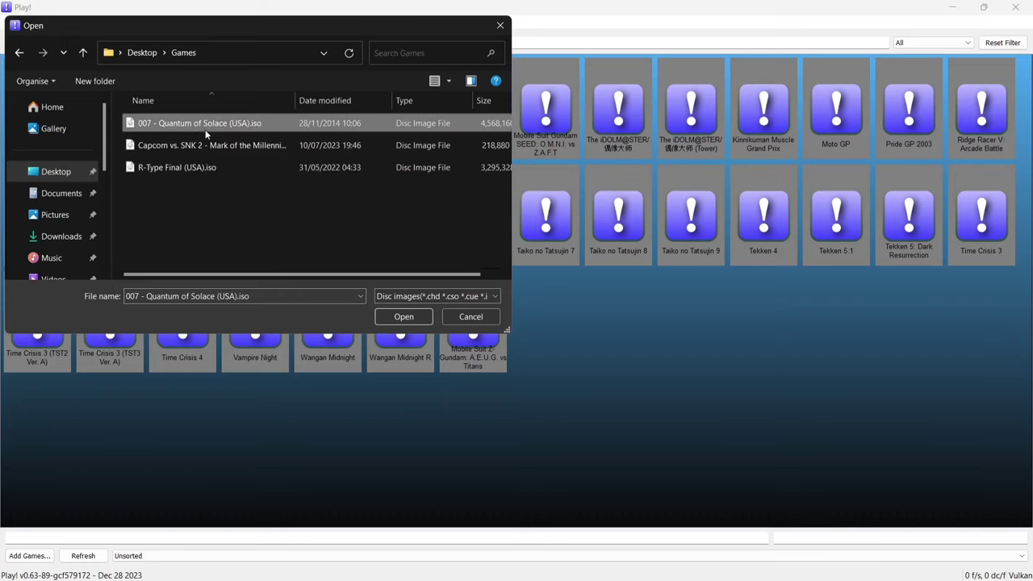
{"action": "left_click", "coordinate": [410, 316]}
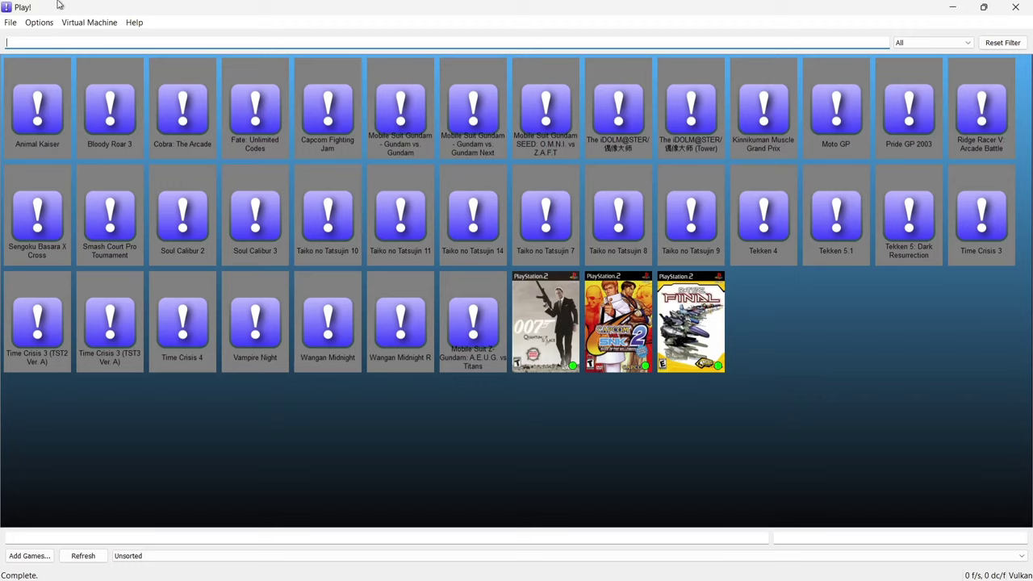
- Open the Controller Manager and add a new controller profile under a personal profile name
{"action": "left_click", "coordinate": [41, 23]}
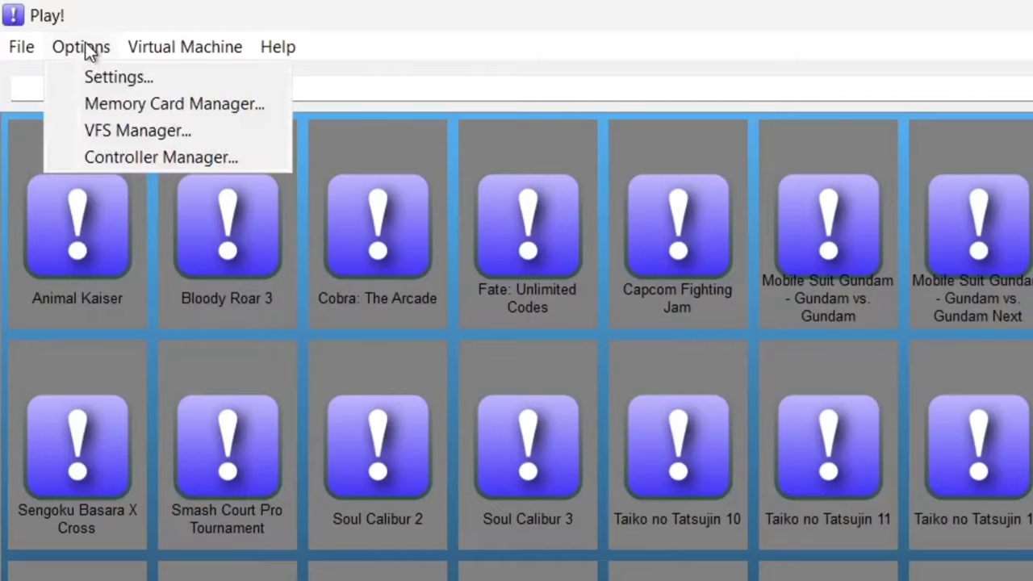
{"action": "left_click", "coordinate": [134, 156]}
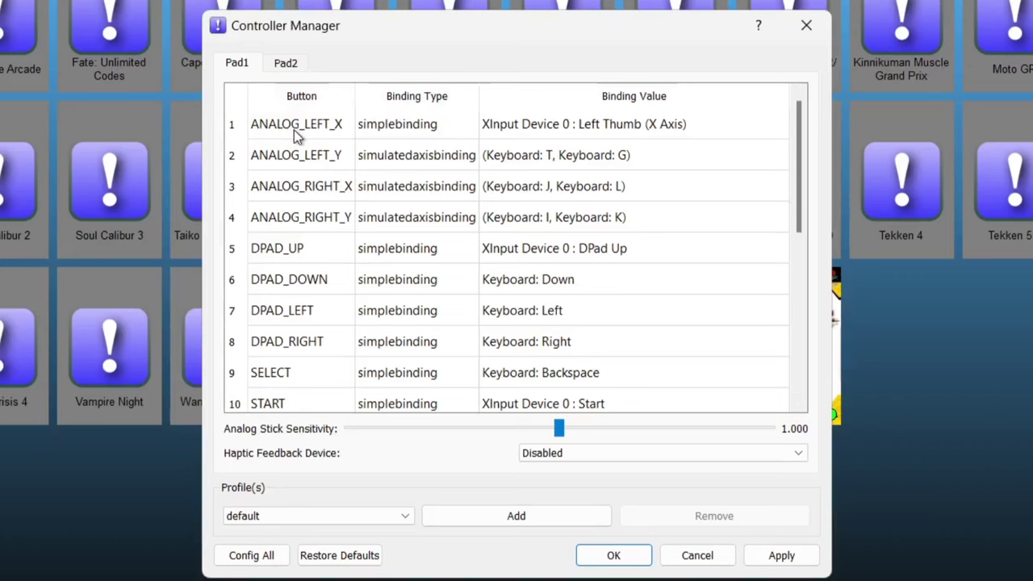
{"action": "left_click", "coordinate": [486, 517]}
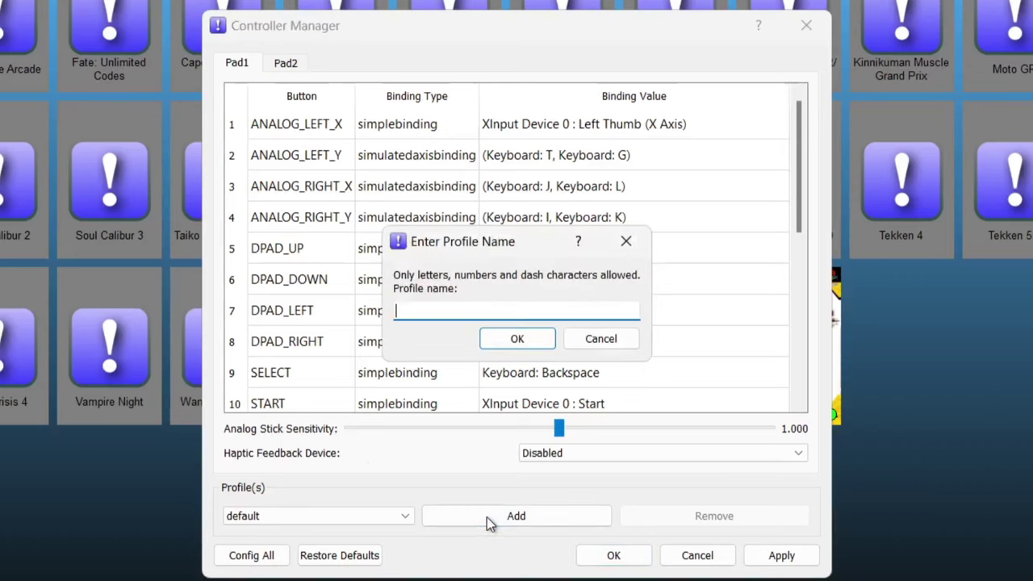
{"action": "type", "text": "justjamie"}
{"action": "left_click", "coordinate": [524, 345]}
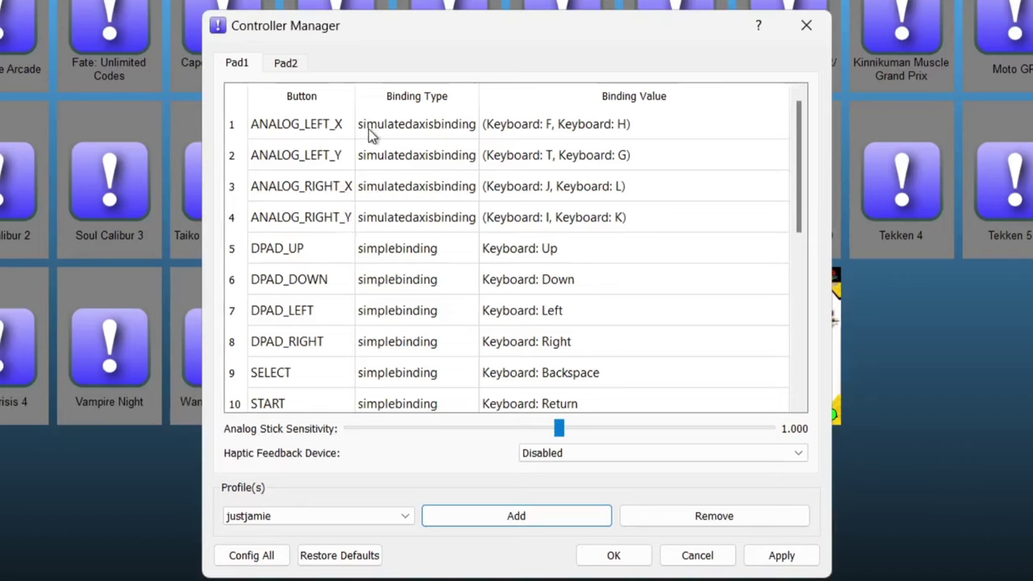
- Bind Pad1's ANALOG_LEFT_X and Y to Left Thumb X and Y, ANALOG_RIGHT_X to Right Thumb X, and ANALOG_RIGHT_Y to Left Thumb Y
{"action": "double_click", "coordinate": [326, 131]}
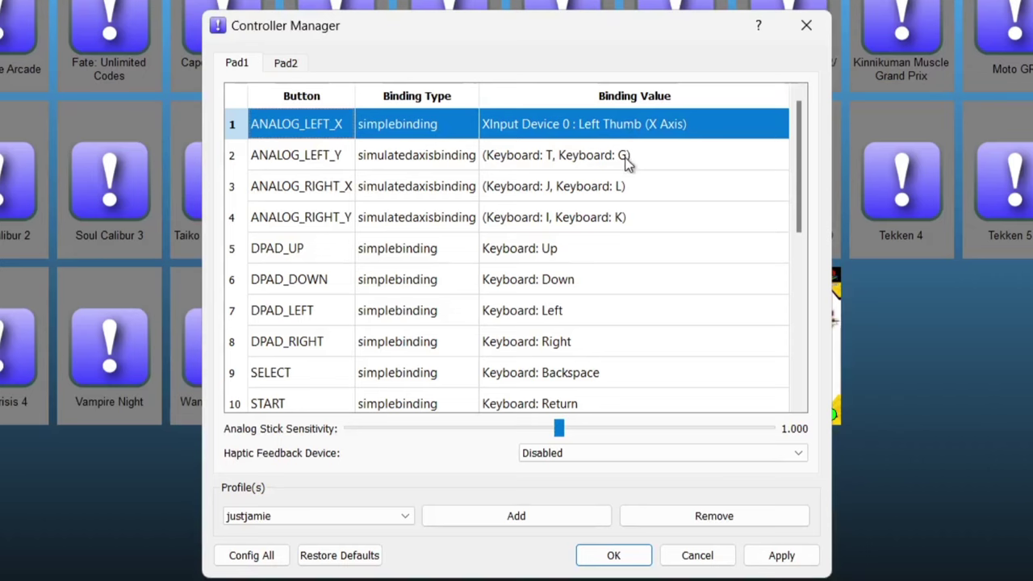
{"action": "double_click", "coordinate": [334, 192]}
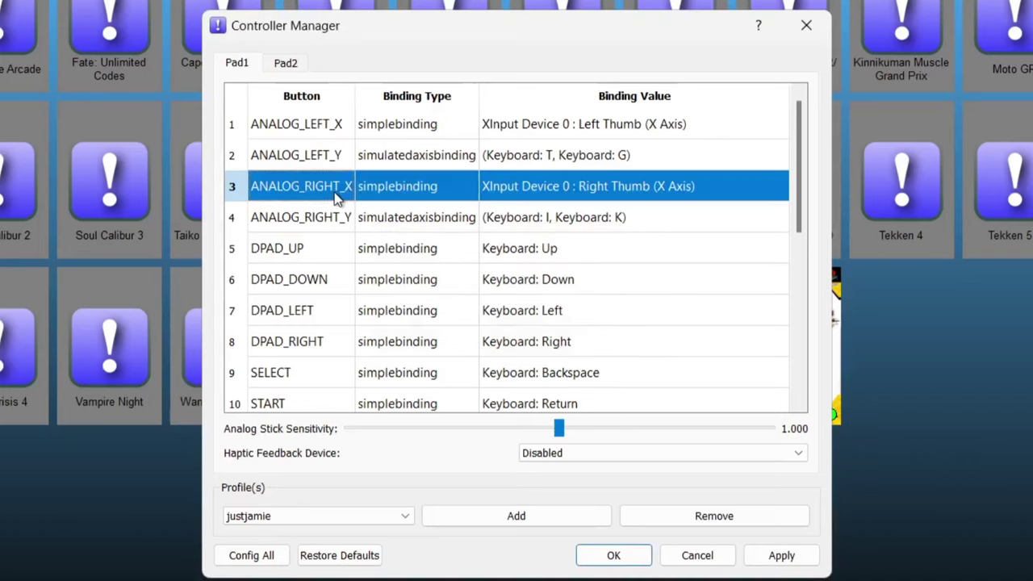
{"action": "double_click", "coordinate": [336, 155]}
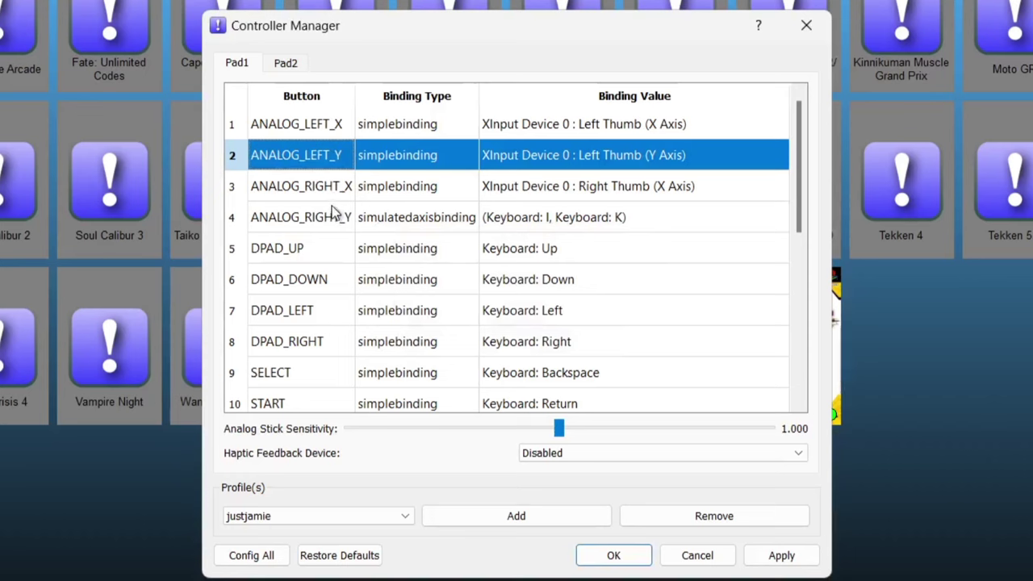
{"action": "double_click", "coordinate": [333, 219]}
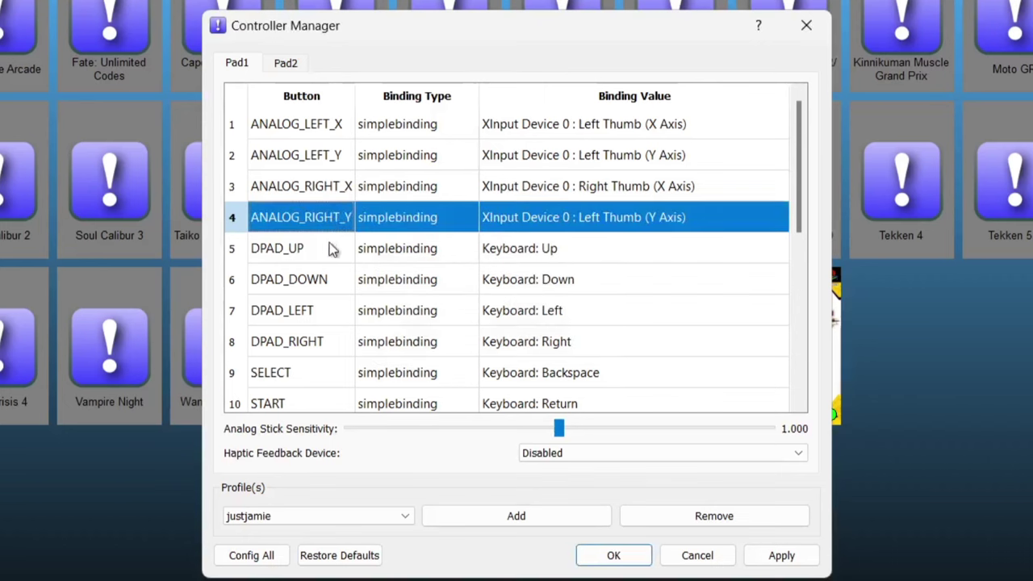
- Bind Pad1's four D-pad directions to the matching XInput DPad directions, SELECT to Back and START to Start
{"action": "double_click", "coordinate": [332, 250]}
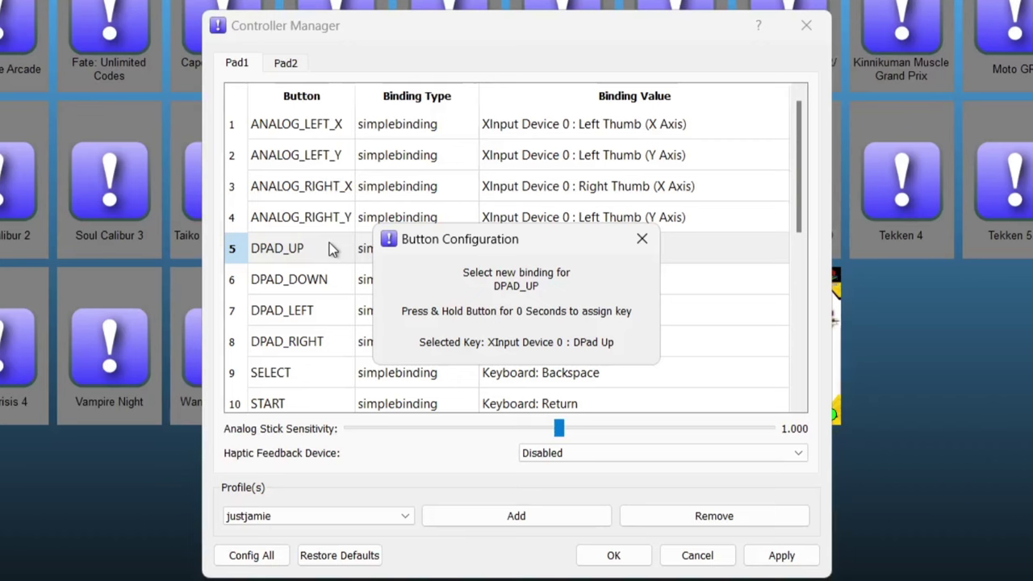
{"action": "double_click", "coordinate": [325, 278]}
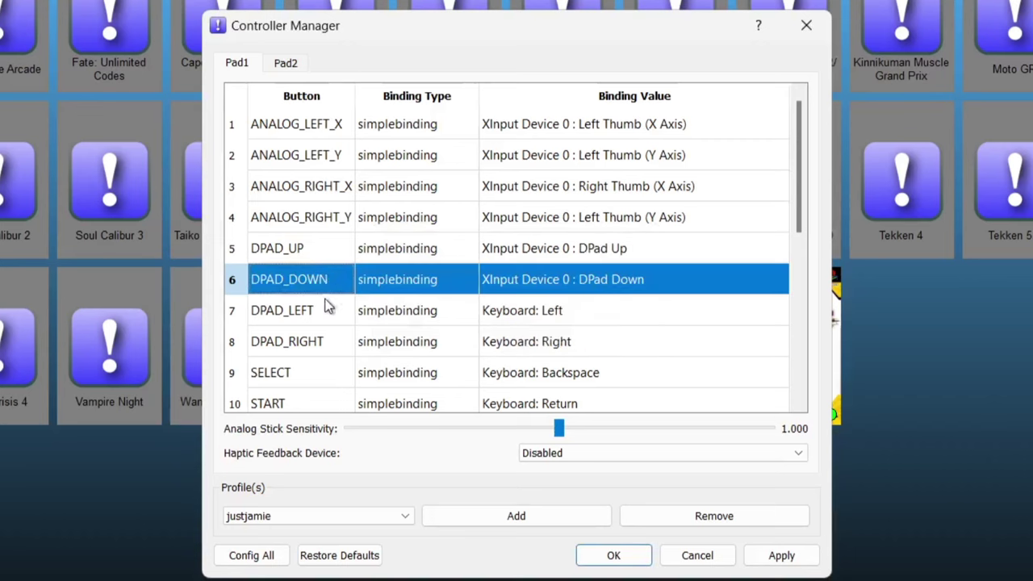
{"action": "double_click", "coordinate": [326, 311]}
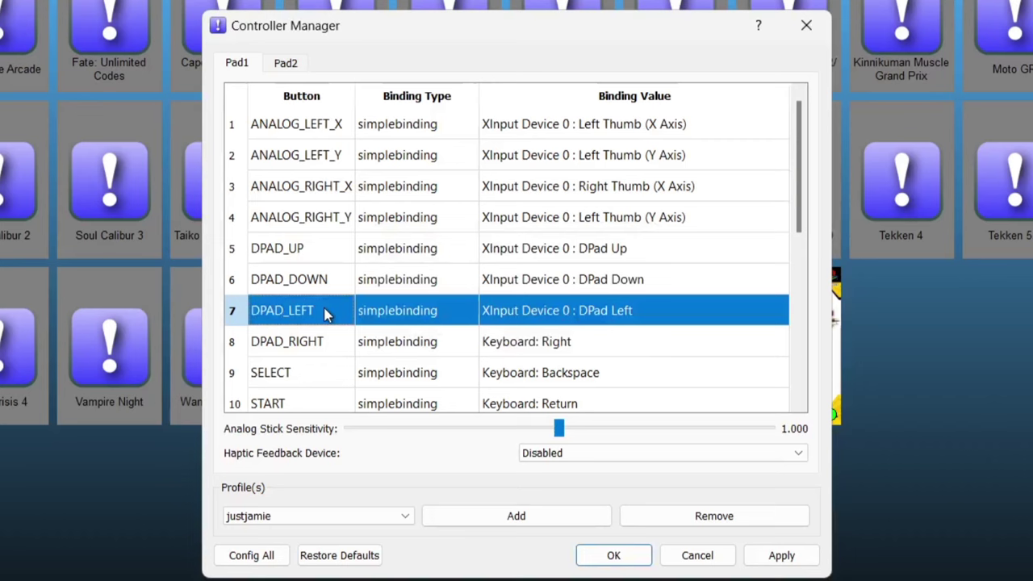
{"action": "double_click", "coordinate": [321, 341]}
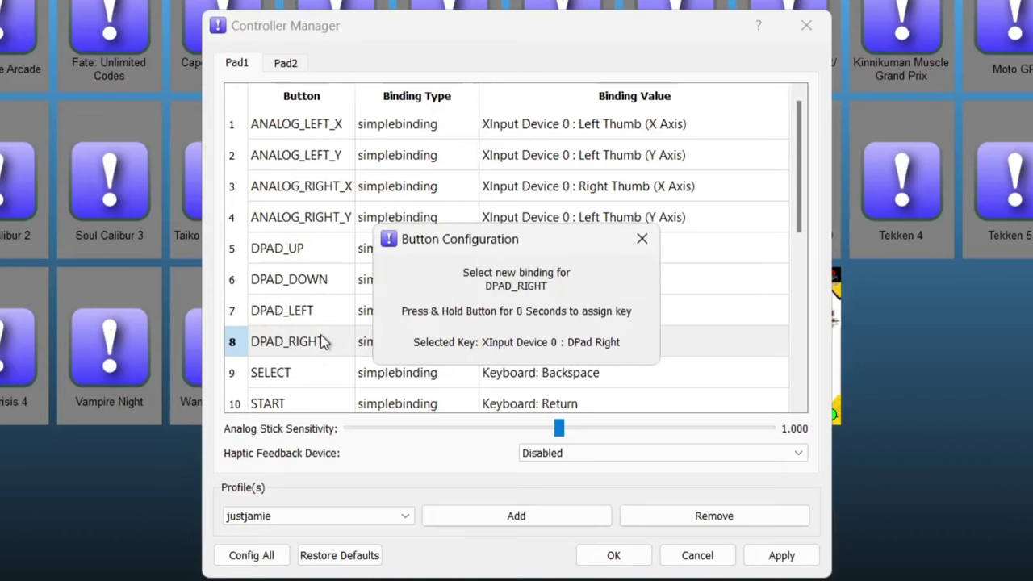
{"action": "double_click", "coordinate": [317, 370]}
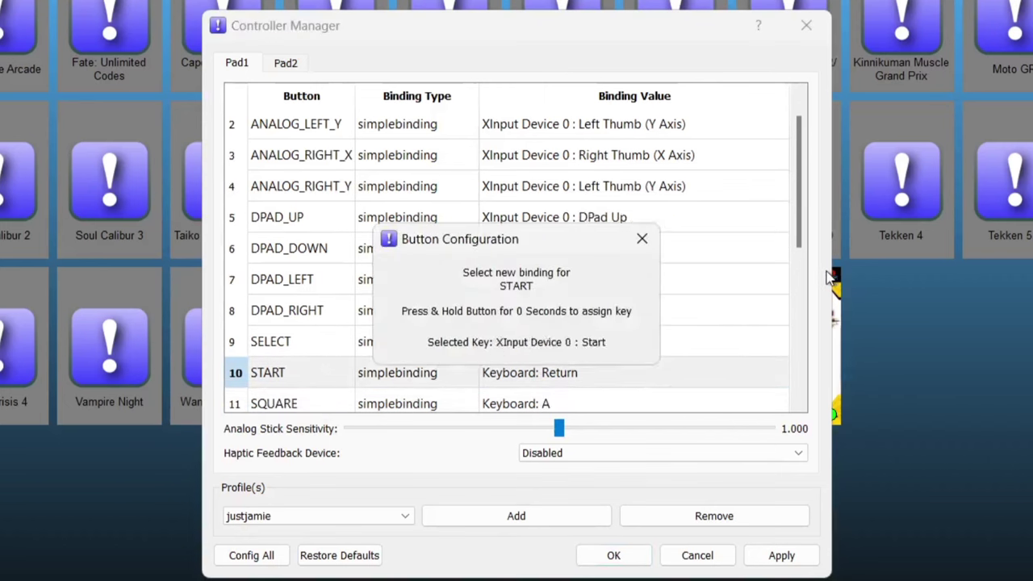
- Bind Pad1's SQUARE to X, TRIANGLE to Y, CIRCLE to B and CROSS to A on XInput Device 0
{"action": "left_click_drag", "start_coordinate": [803, 233], "coordinate": [805, 300]}
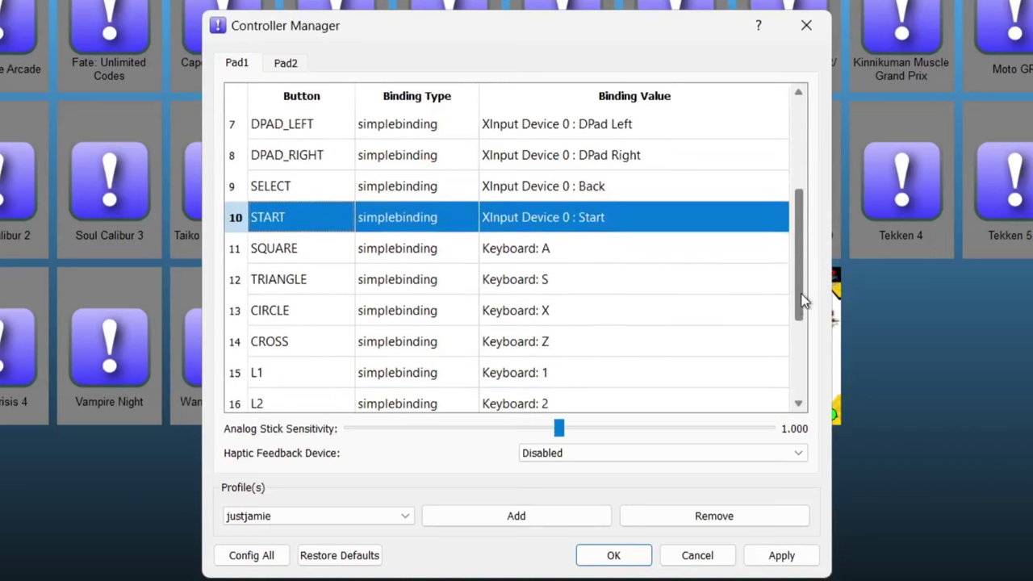
{"action": "left_click", "coordinate": [441, 258]}
{"action": "double_click", "coordinate": [442, 258]}
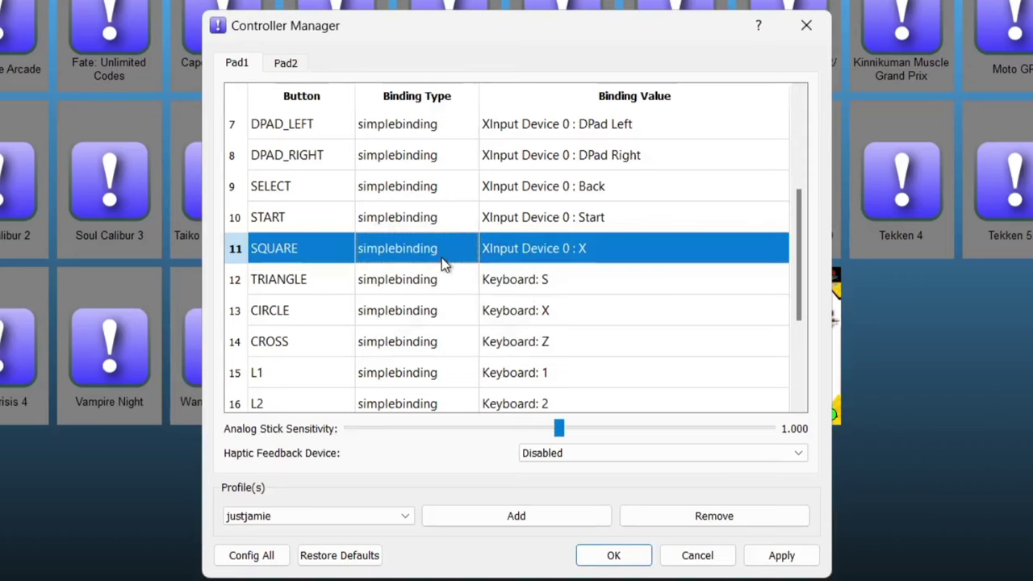
{"action": "double_click", "coordinate": [441, 280]}
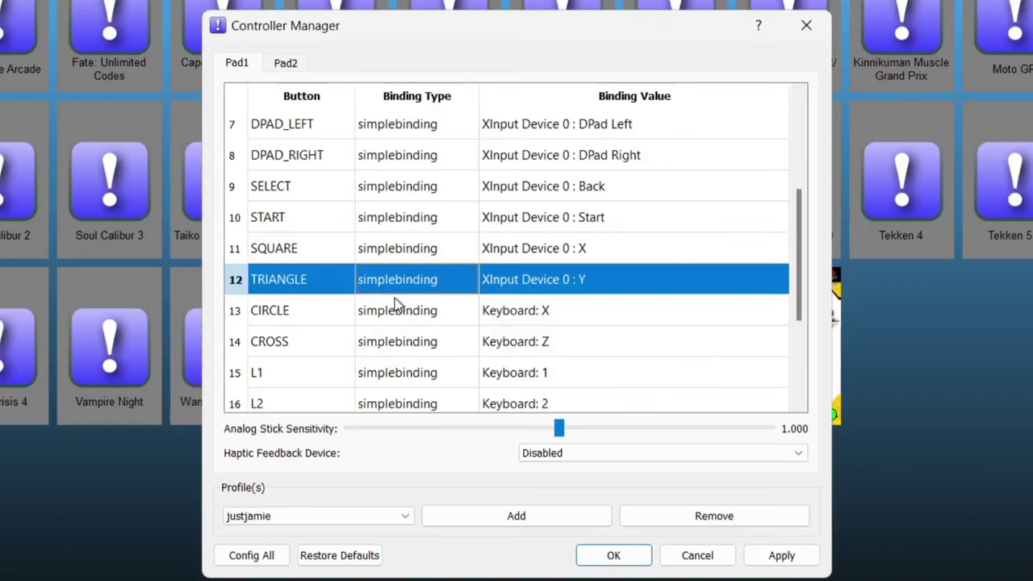
{"action": "double_click", "coordinate": [396, 314]}
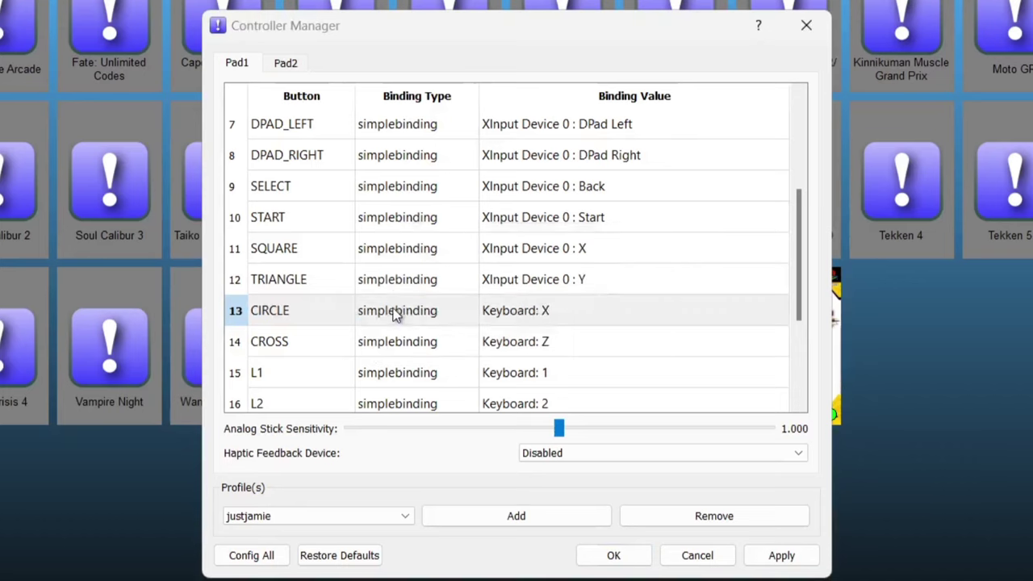
{"action": "double_click", "coordinate": [378, 341]}
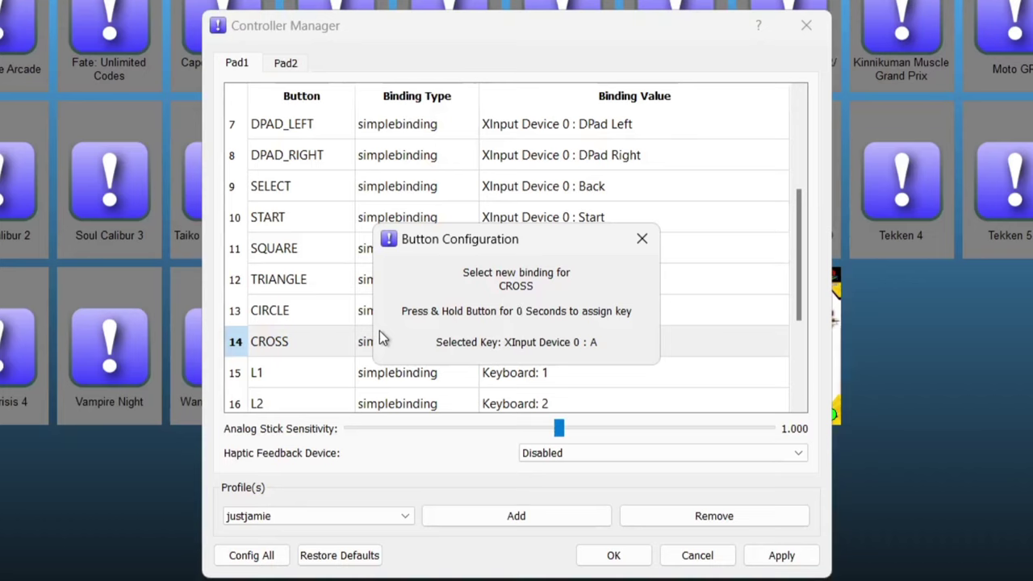
- Bind Pad1's L1 to Left Trigger, L2 to Left Shoulder, L3 to Left Thumb, R1 to Right Trigger and R2 to Right Shoulder
{"action": "double_click", "coordinate": [364, 375]}
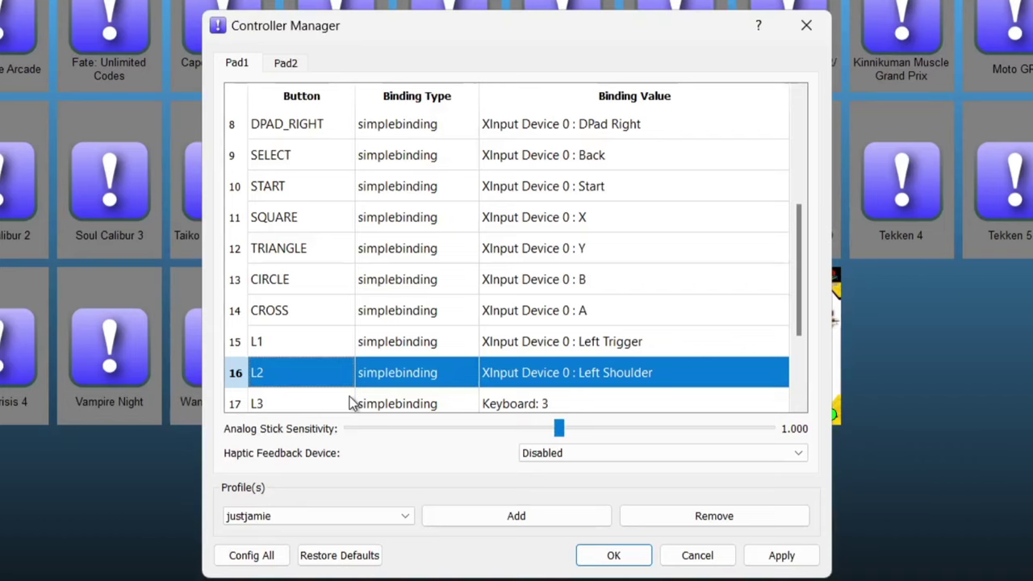
{"action": "double_click", "coordinate": [350, 397]}
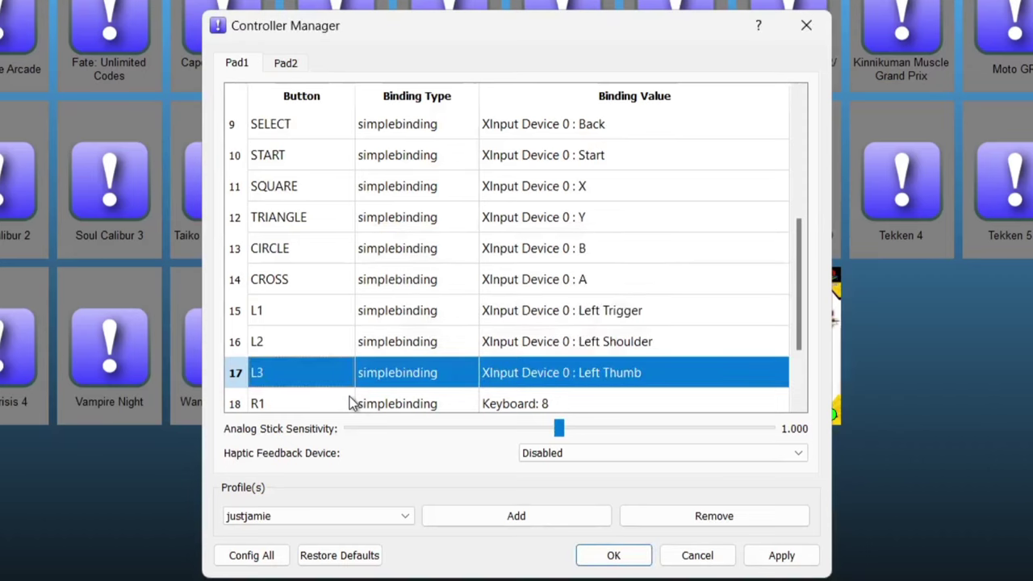
{"action": "double_click", "coordinate": [349, 397]}
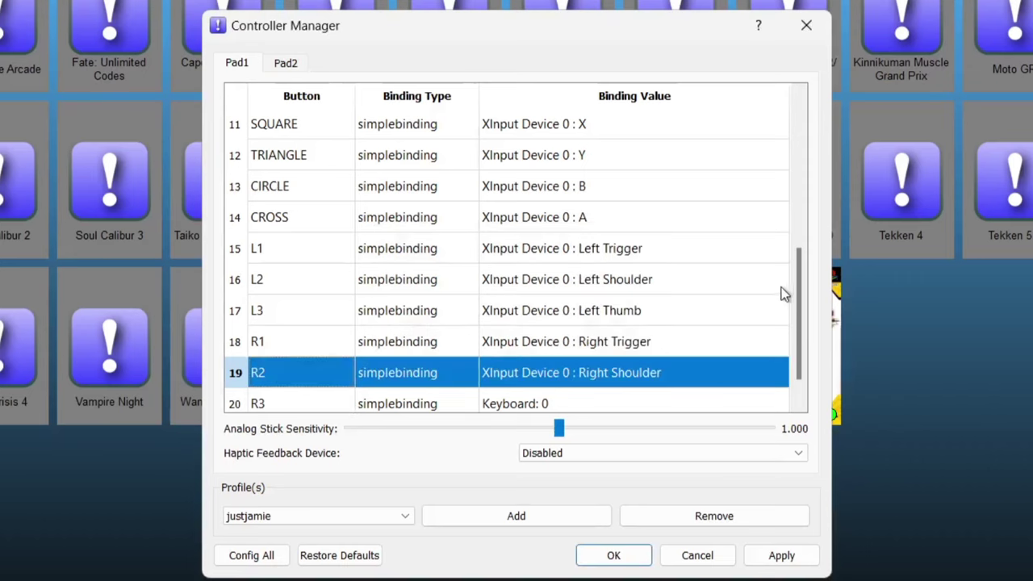
- Bind Pad1's R3 to Right Thumb on XInput Device 0 and save the controller profile
{"action": "scroll", "coordinate": [800, 291], "scroll_direction": "down", "scroll_amount": 1}
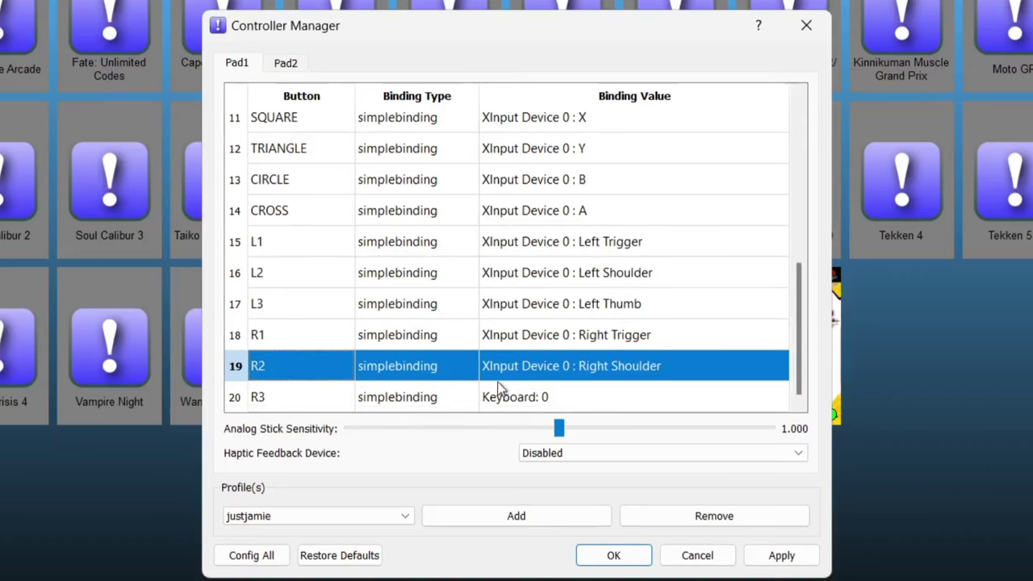
{"action": "double_click", "coordinate": [501, 398]}
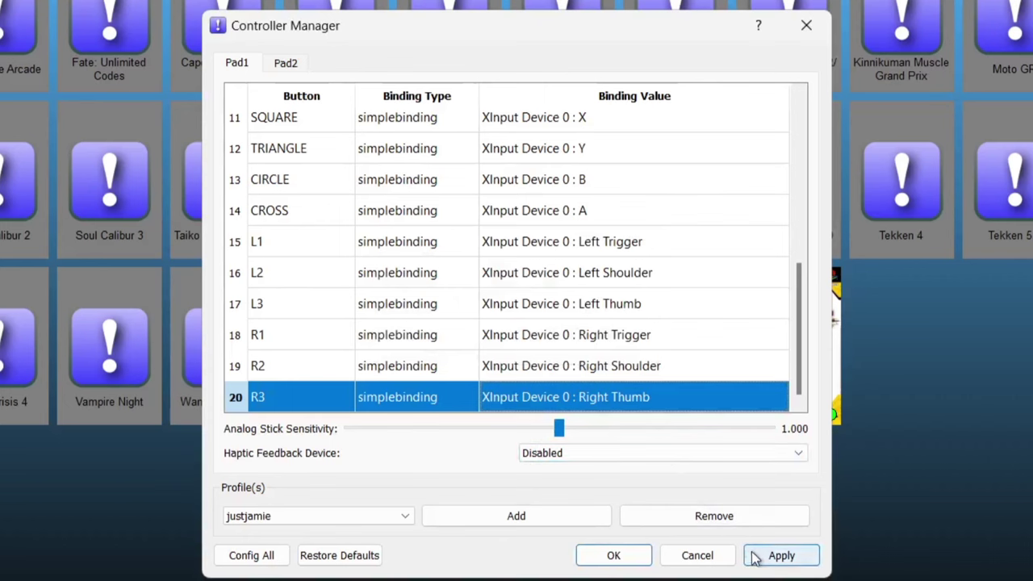
{"action": "left_click", "coordinate": [783, 557]}
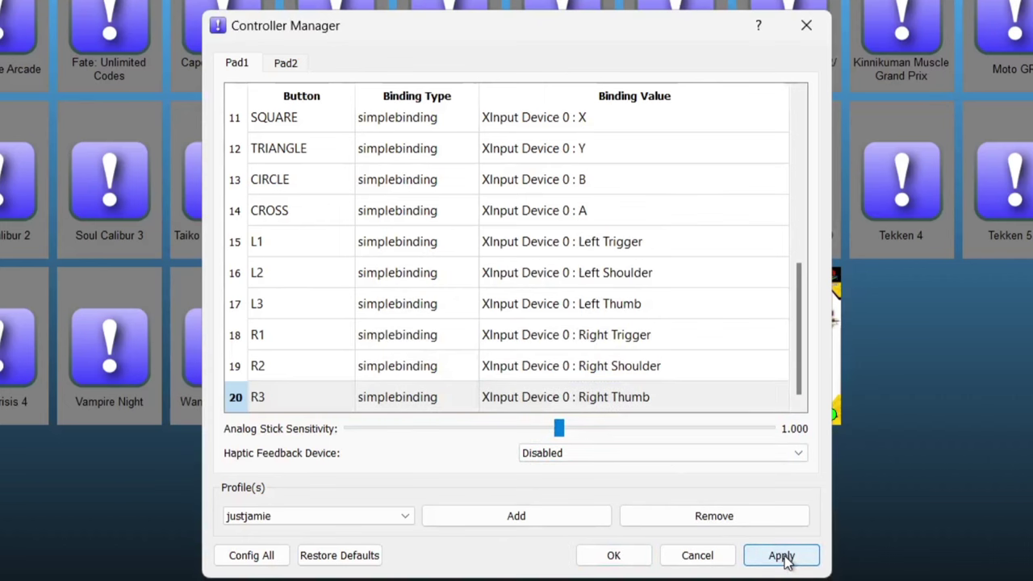
{"action": "left_click", "coordinate": [618, 560]}
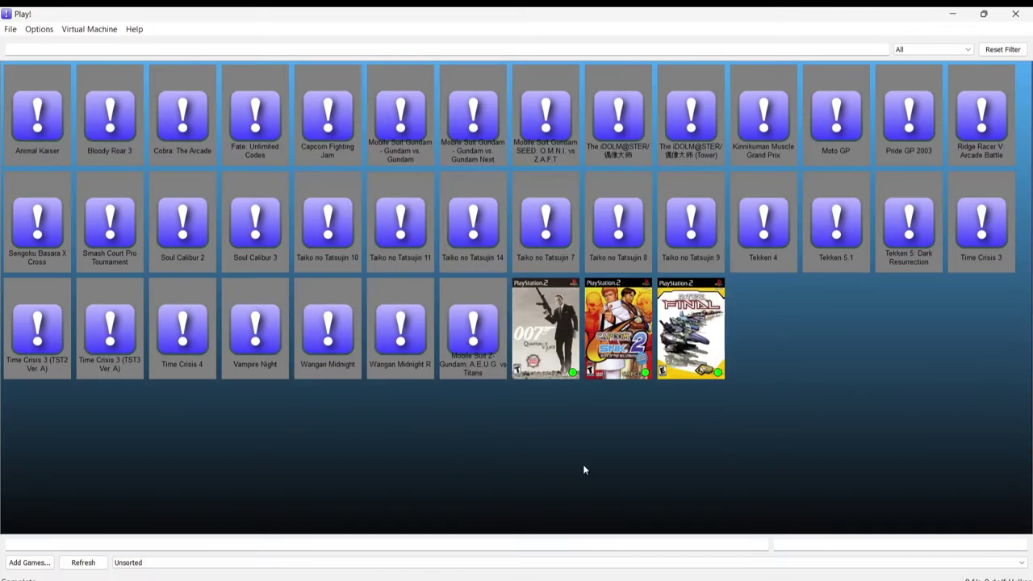
- Open the emulator's video settings and set the resolution to 1x (~480) and the presentation mode to Original Size
{"action": "left_click", "coordinate": [274, 243]}
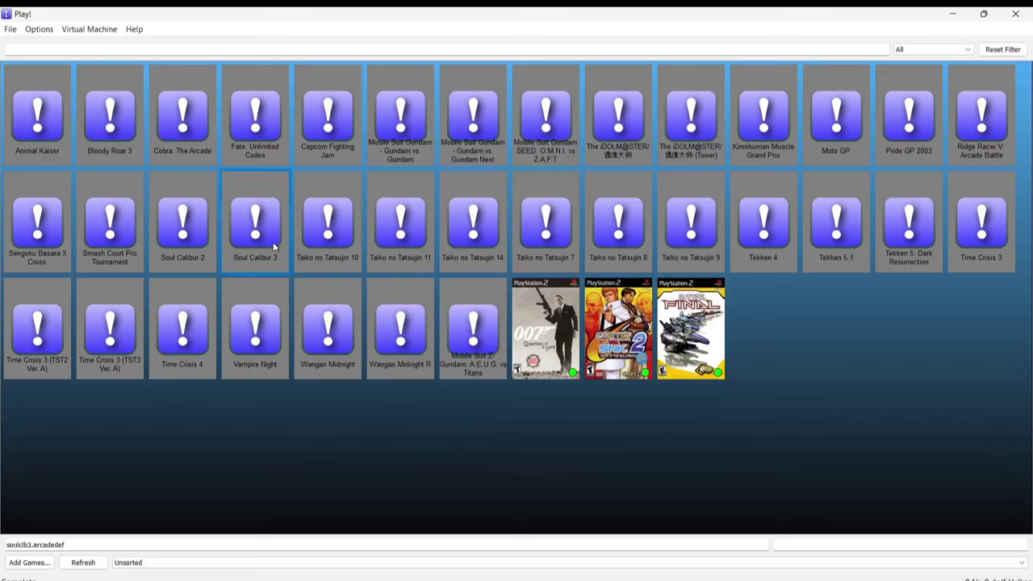
{"action": "left_click", "coordinate": [37, 29]}
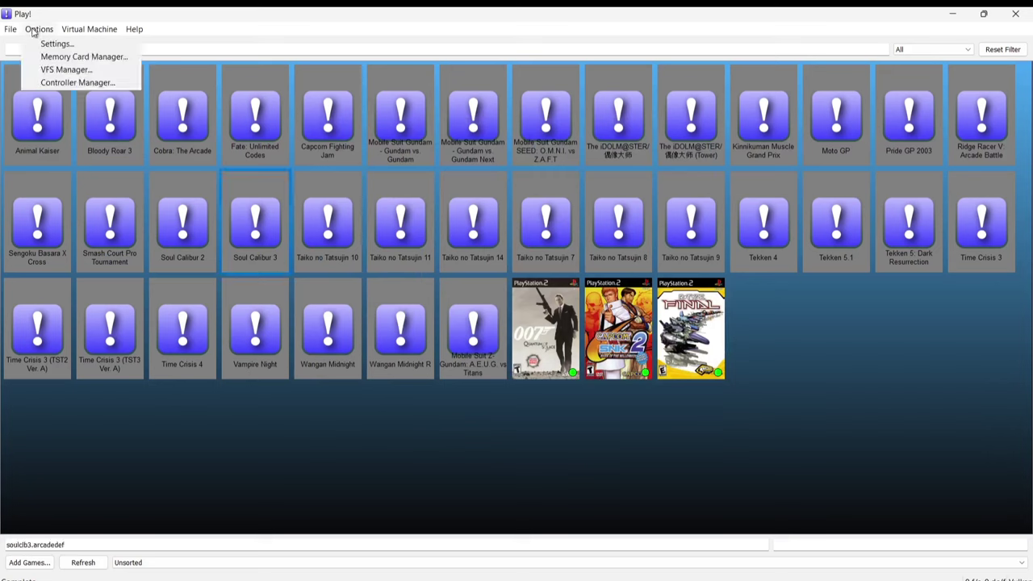
{"action": "left_click", "coordinate": [45, 43]}
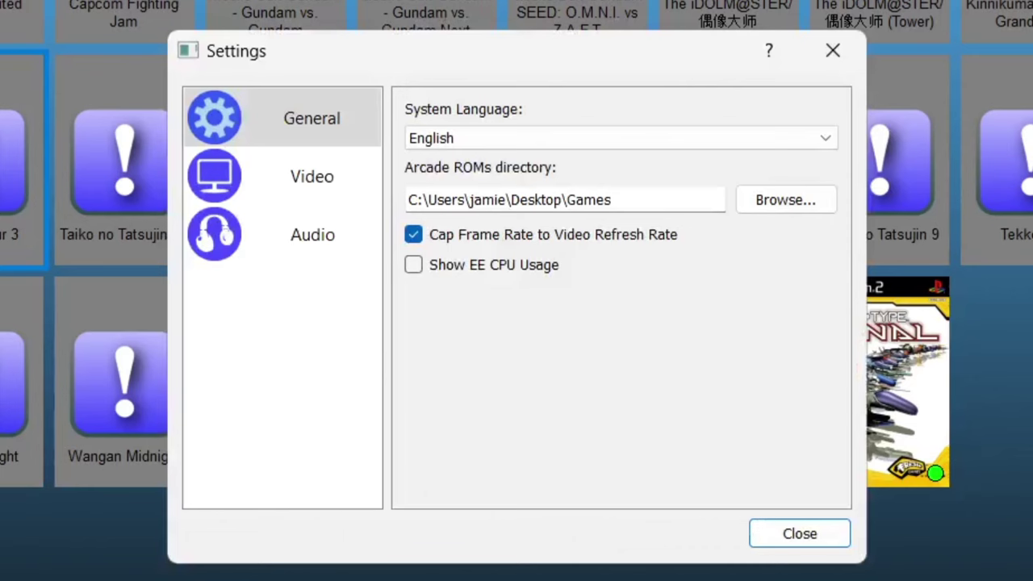
{"action": "left_click", "coordinate": [845, 485]}
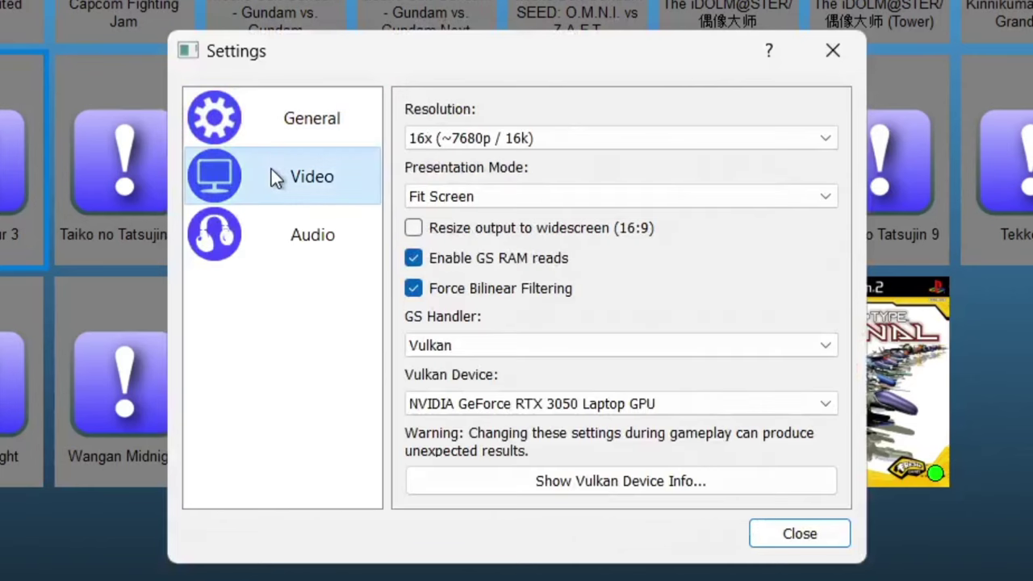
{"action": "left_click", "coordinate": [527, 143]}
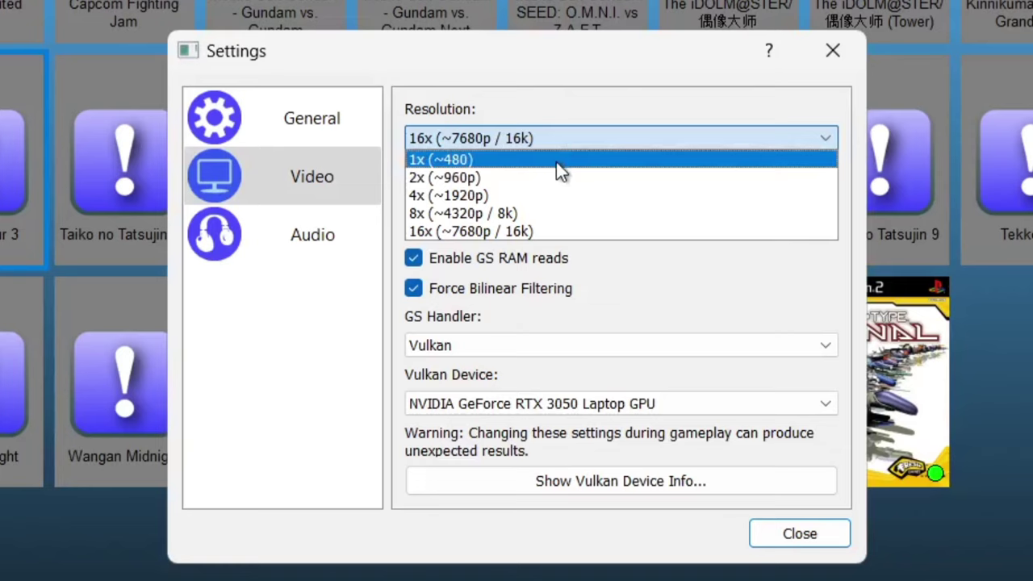
{"action": "left_click", "coordinate": [547, 159]}
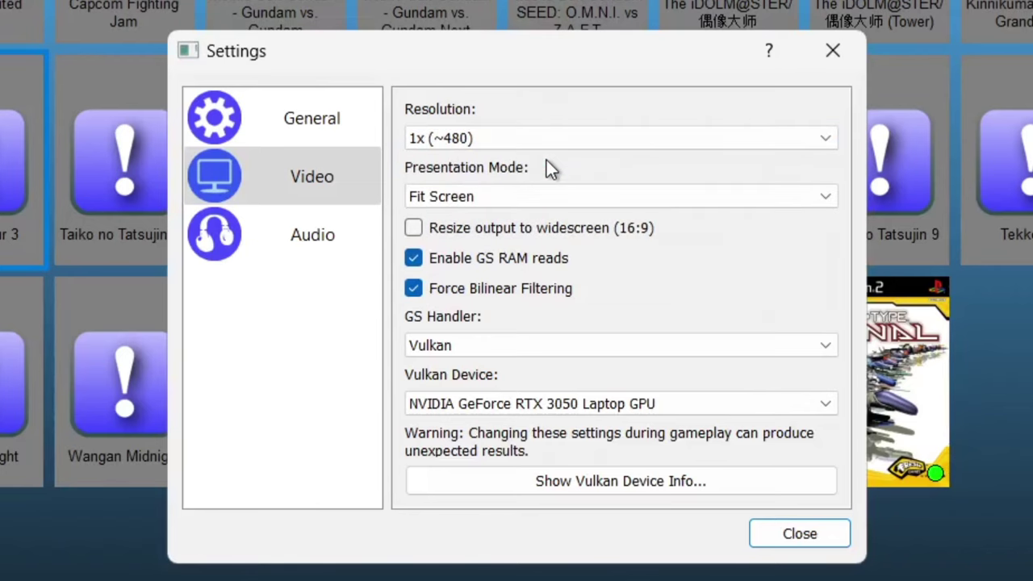
{"action": "left_click", "coordinate": [577, 145]}
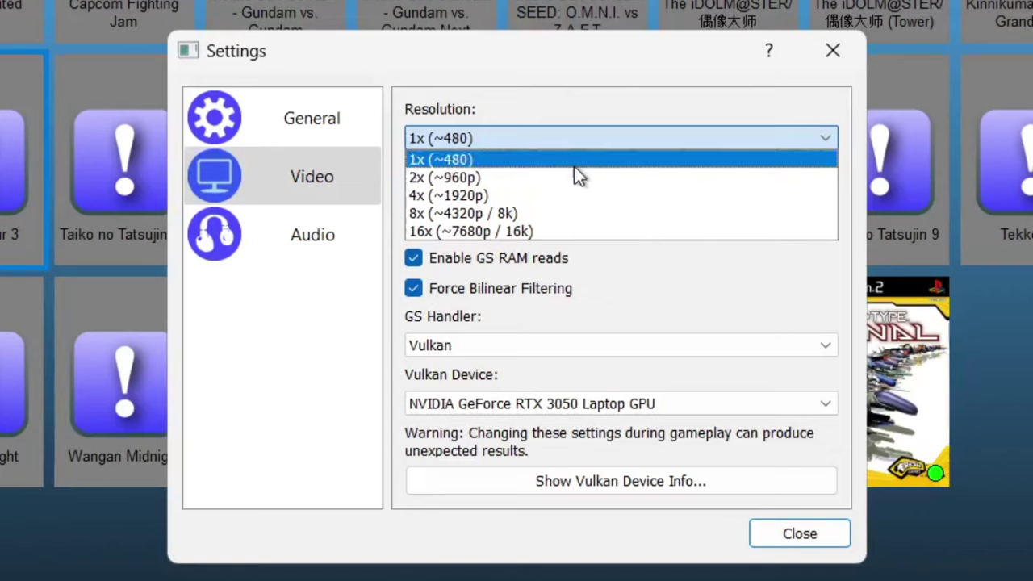
{"action": "left_click", "coordinate": [574, 167]}
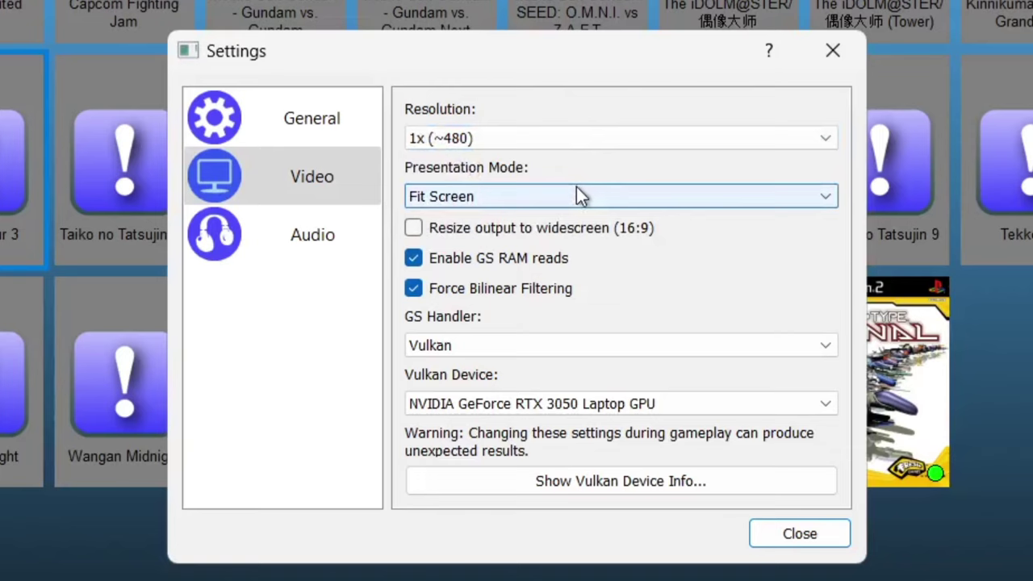
{"action": "left_click", "coordinate": [580, 194]}
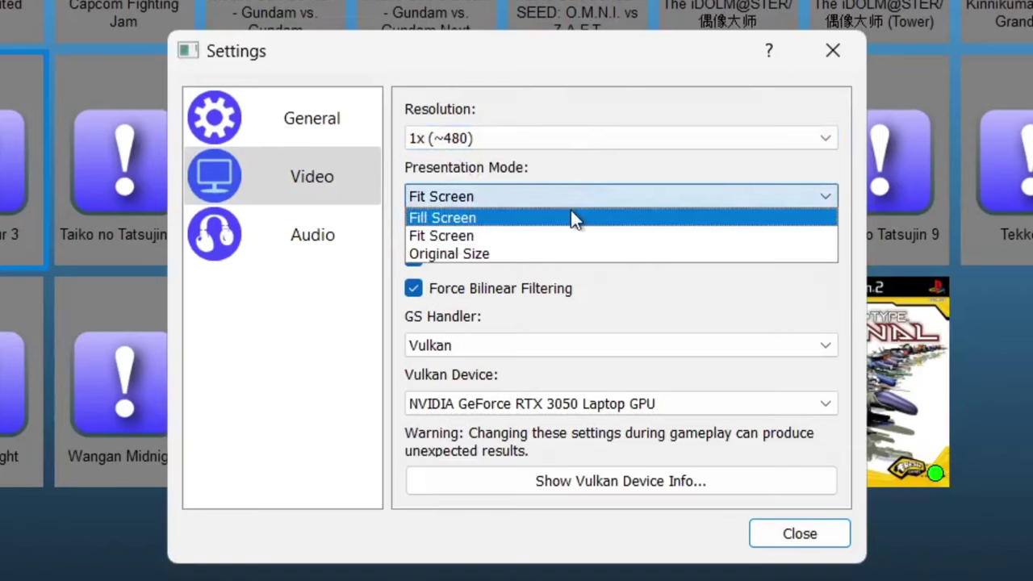
{"action": "left_click", "coordinate": [569, 255]}
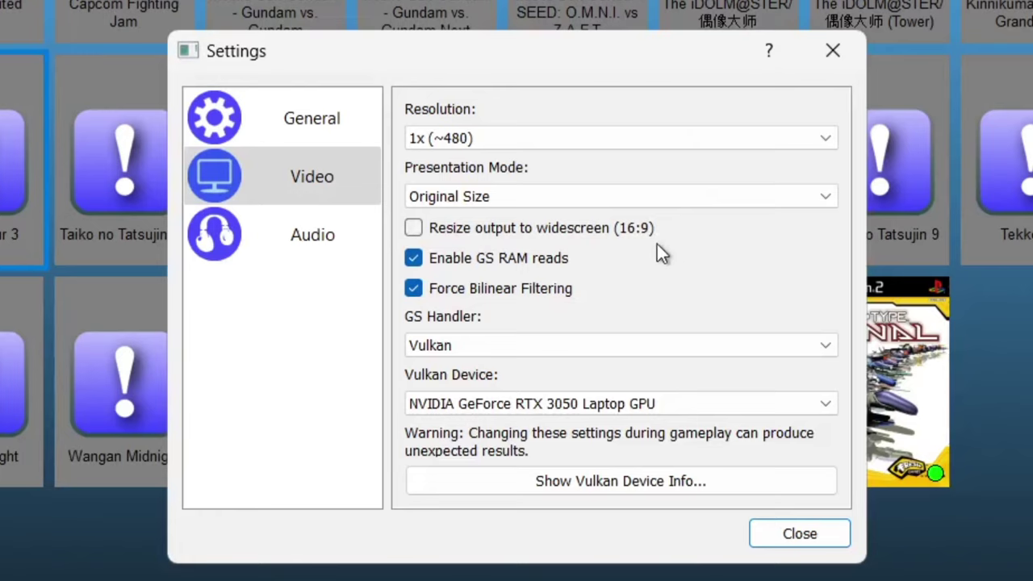
- Set the GS Handler to OpenGL and the Vulkan Device to Intel(R) Iris(R) Xe Graphics, and close the settings
{"action": "left_click", "coordinate": [601, 345]}
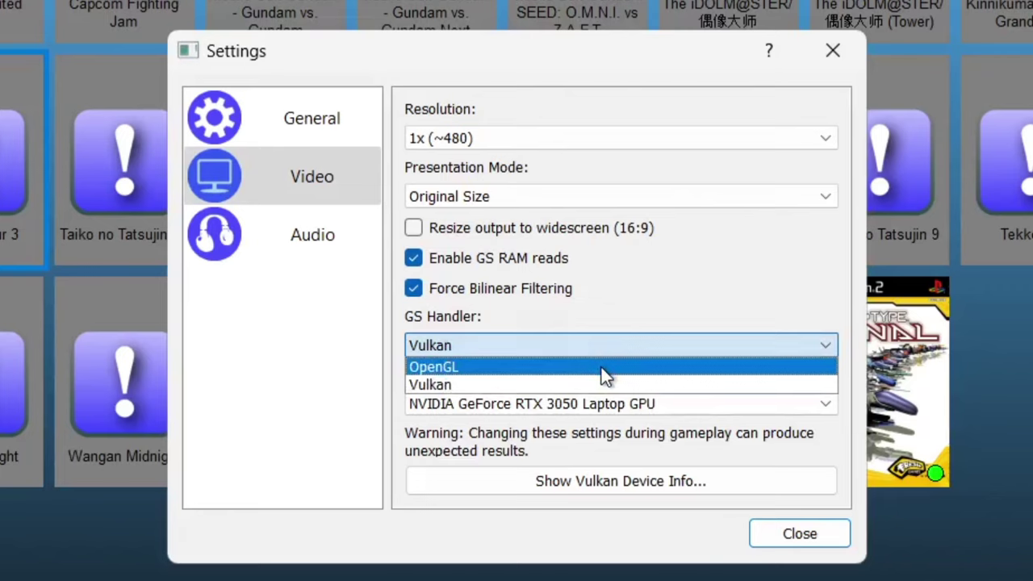
{"action": "left_click", "coordinate": [607, 370]}
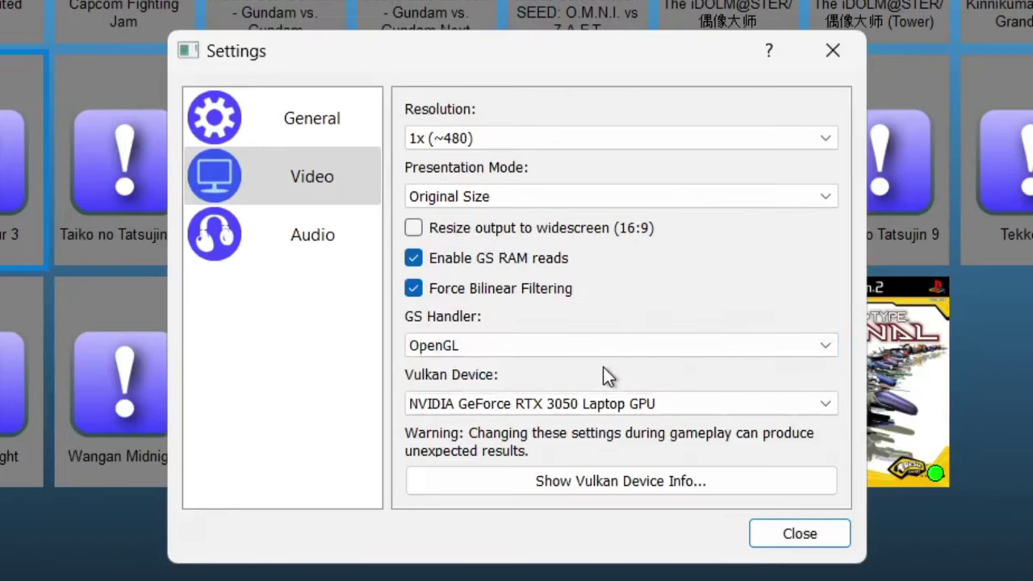
{"action": "left_click", "coordinate": [612, 405]}
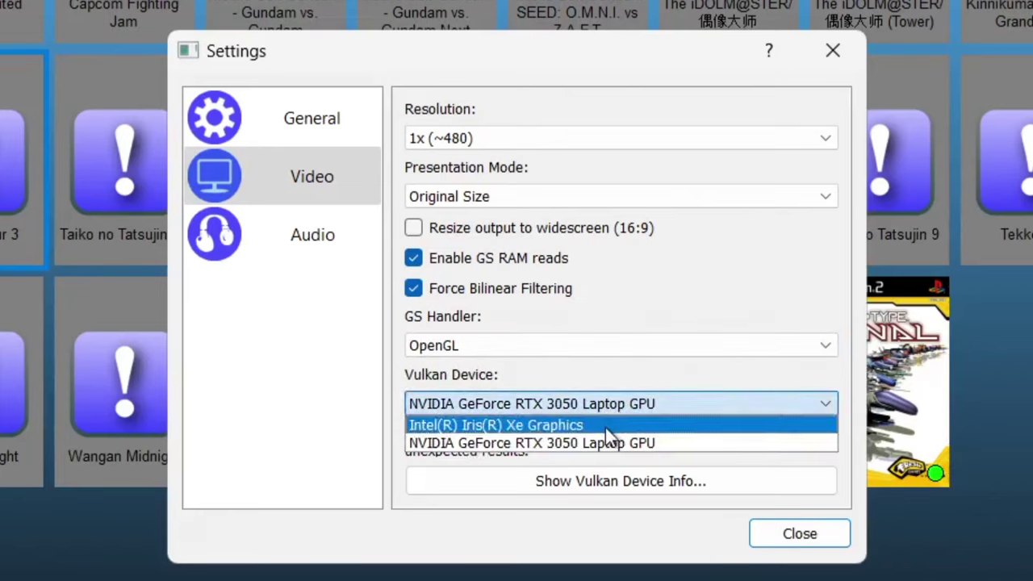
{"action": "left_click", "coordinate": [606, 425]}
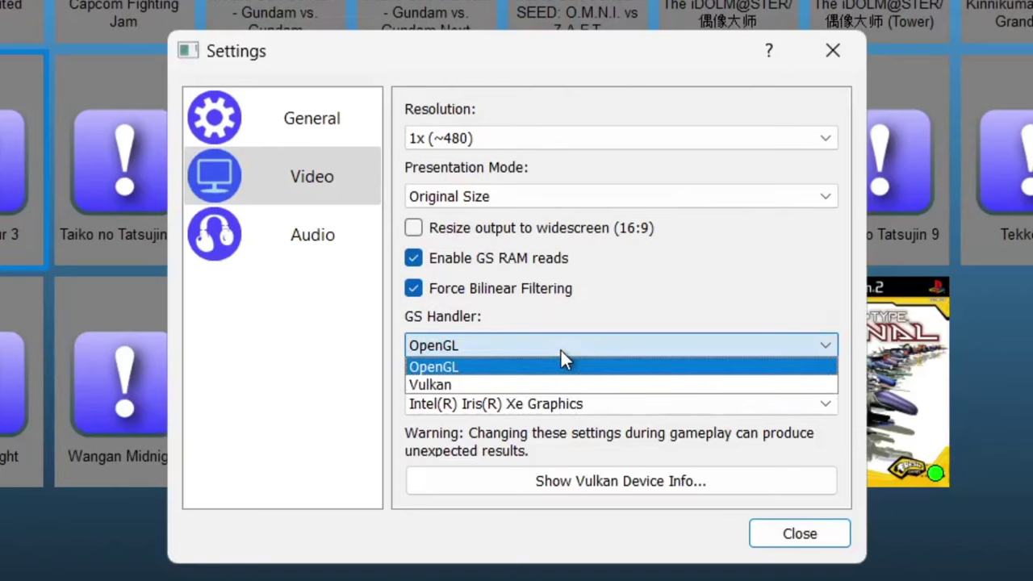
{"action": "left_click", "coordinate": [561, 347]}
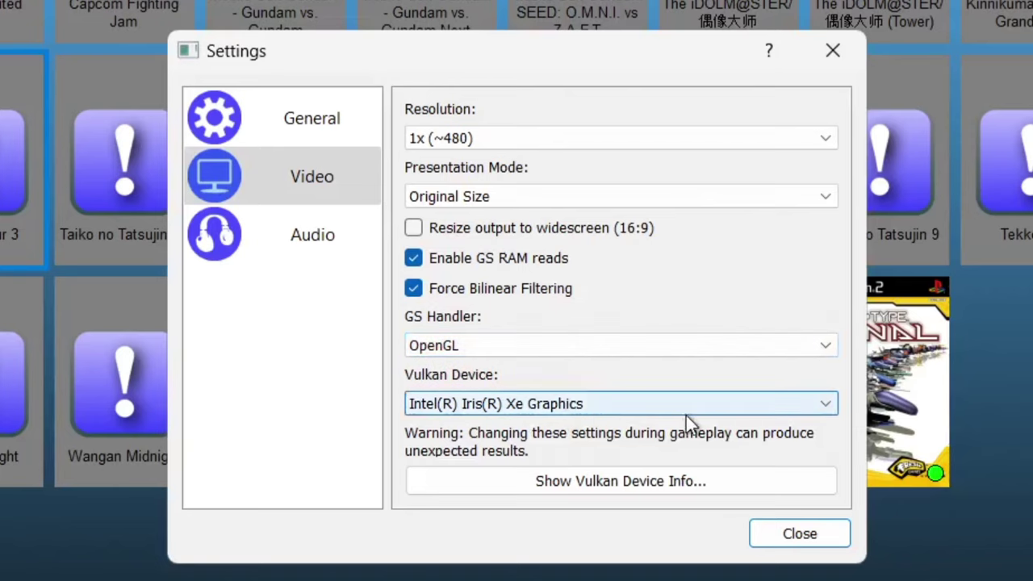
{"action": "left_click", "coordinate": [762, 534]}
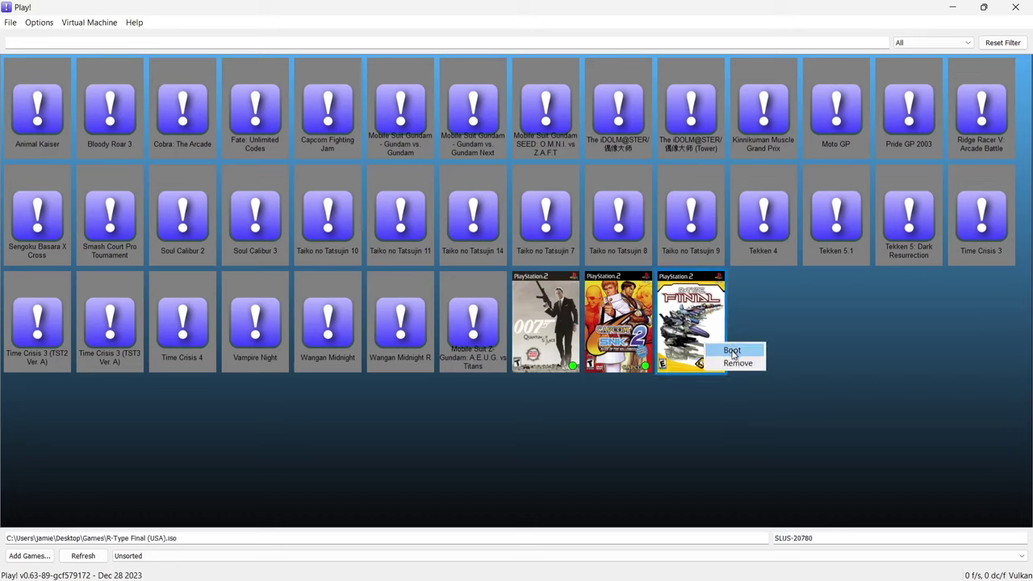
- Boot R-Type Final from the library in full screen and start the game from its title screen
{"action": "left_click", "coordinate": [732, 352]}
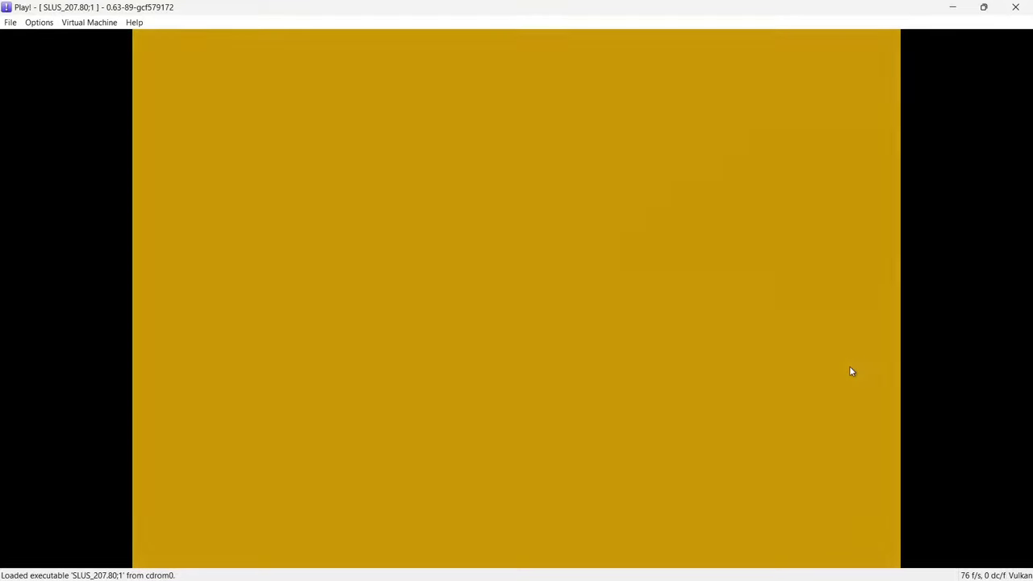
{"action": "key", "text": "alt+Return"}
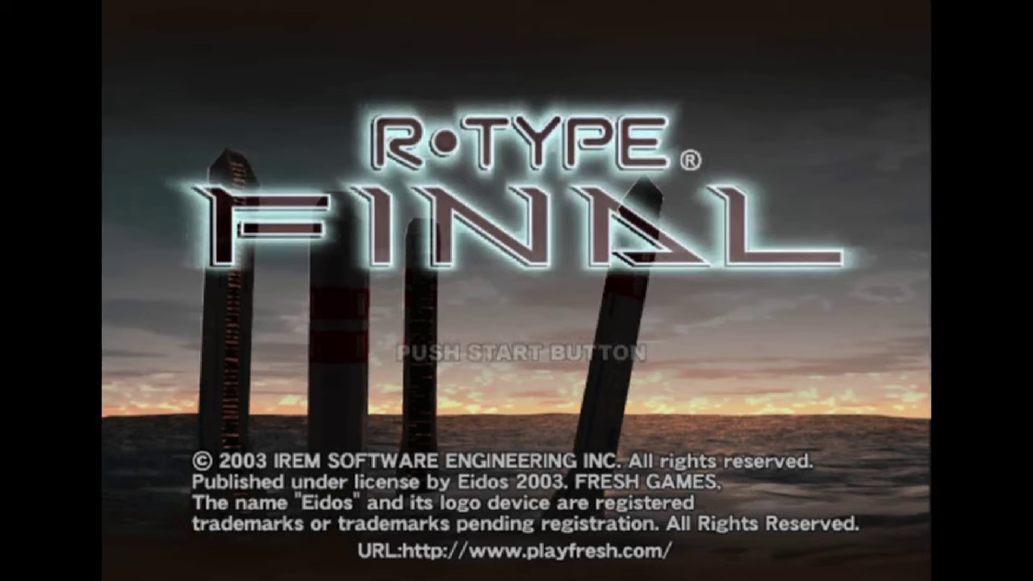
{"action": "key", "text": "Return"}
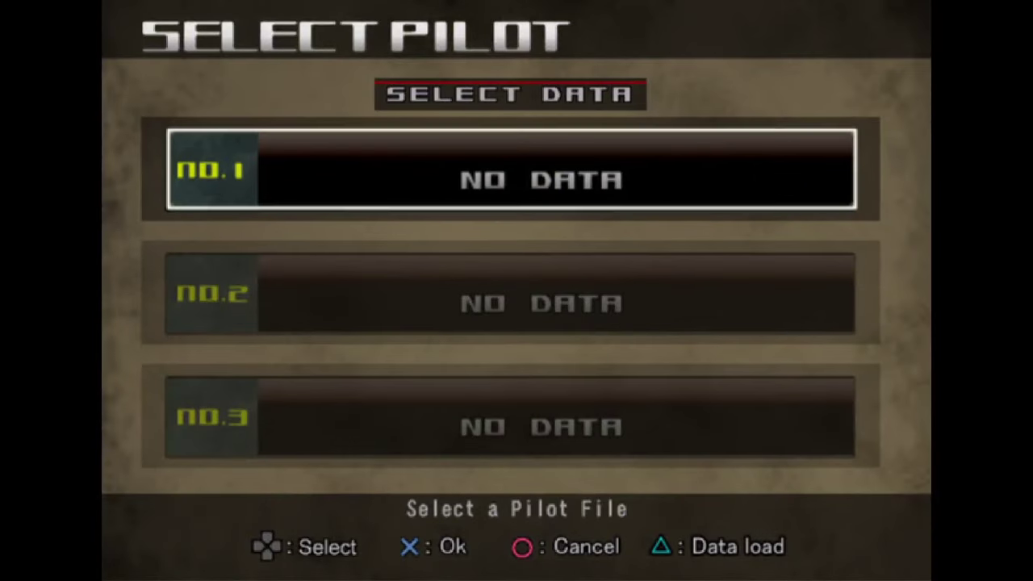
- Register a pilot named AAAAA in pilot file No. 1 and load that file
{"action": "key", "text": "Return"}
{"action": "key", "text": "Return"}
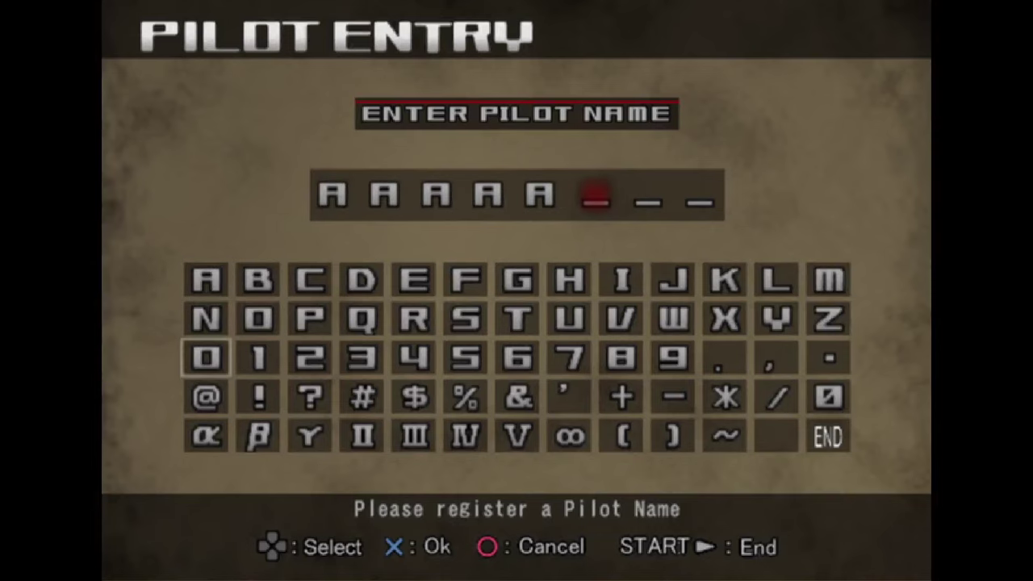
{"action": "key", "text": "Return"}
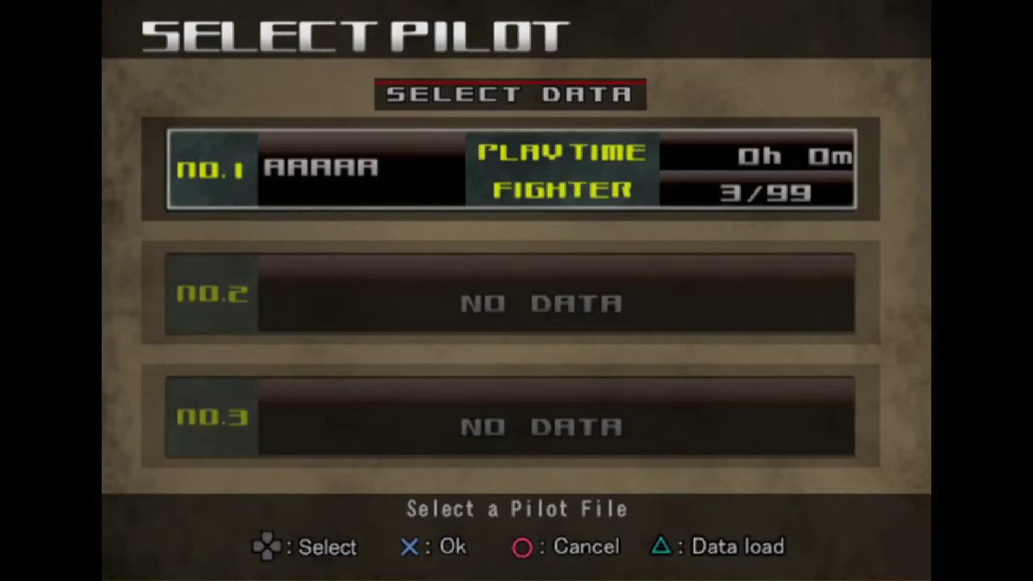
{"action": "key", "text": "Return"}
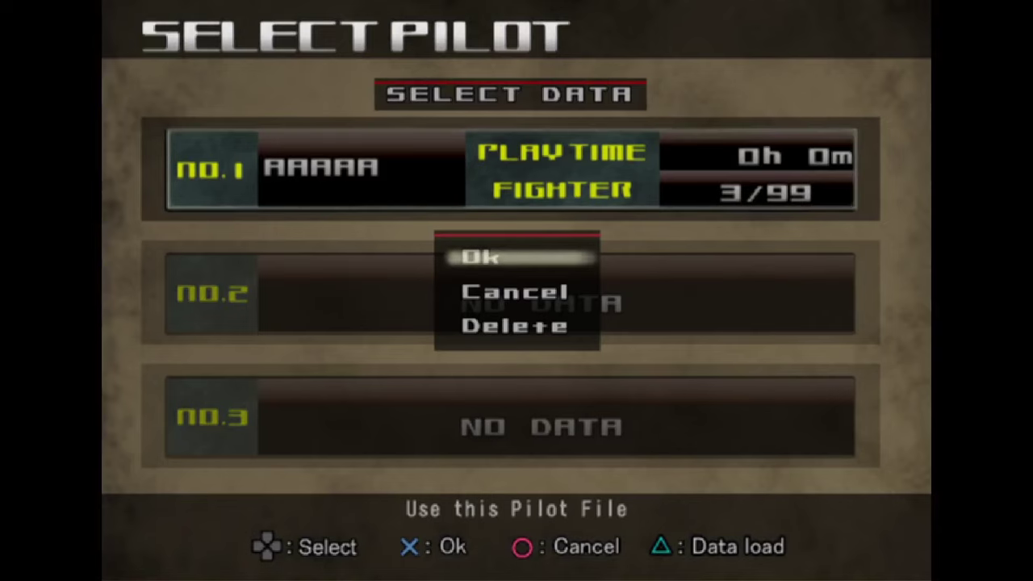
{"action": "key", "text": "Return"}
{"action": "key", "text": "Return"}
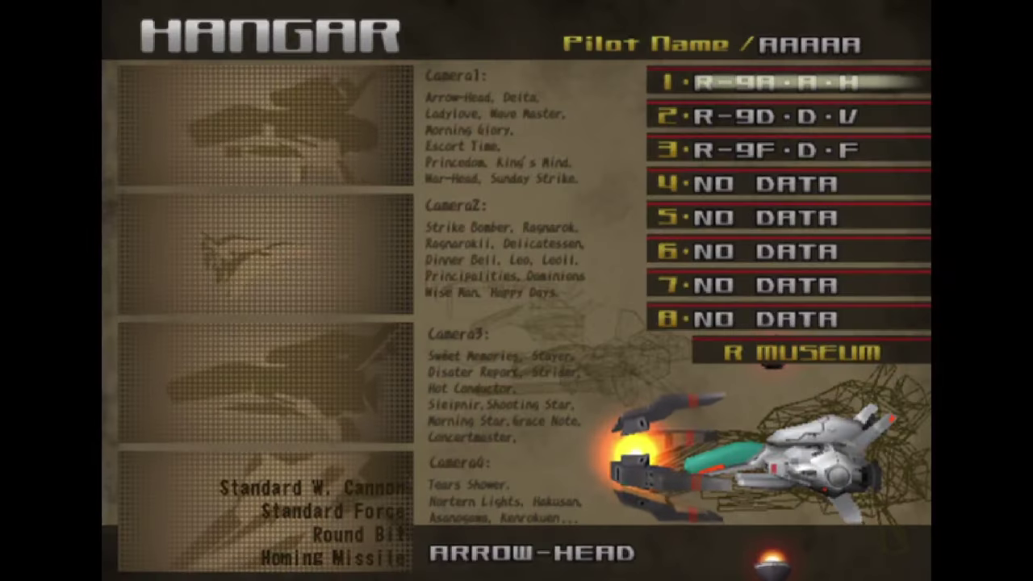
- Select the R-9A Arrow-Head fighter in the hangar, set the difficulty to HUMAN and launch the mission
{"action": "key", "text": "Return"}
{"action": "key", "text": "Return"}
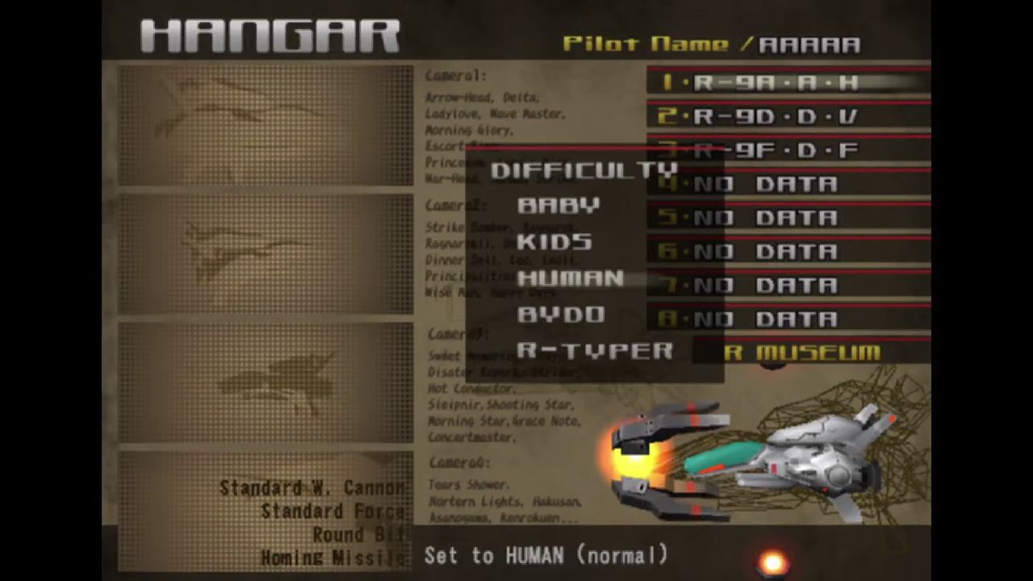
{"action": "key", "text": "Return"}
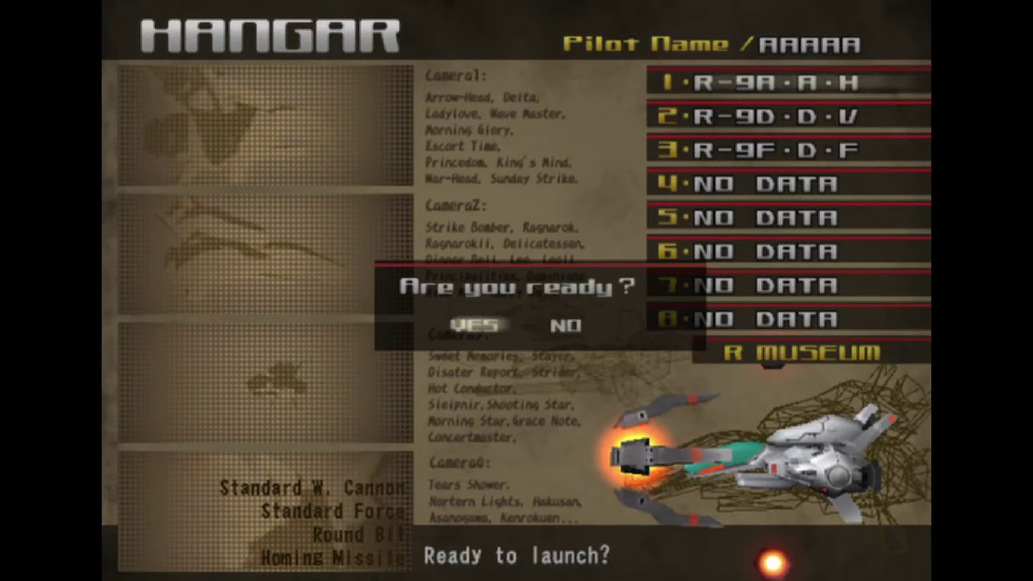
{"action": "key", "text": "Return"}
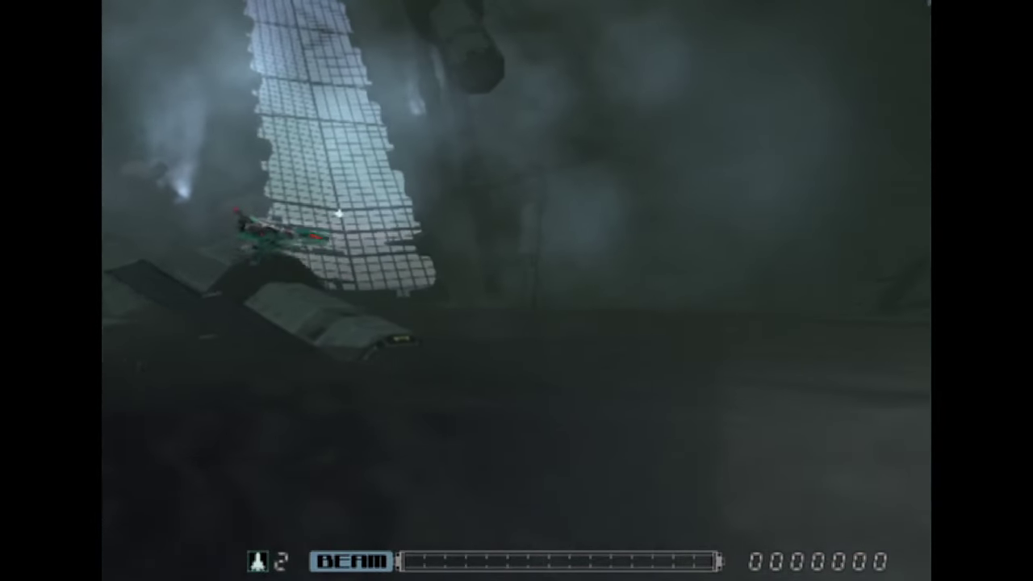
{"action": "key", "text": "Up"}
{"action": "key", "text": "z"}
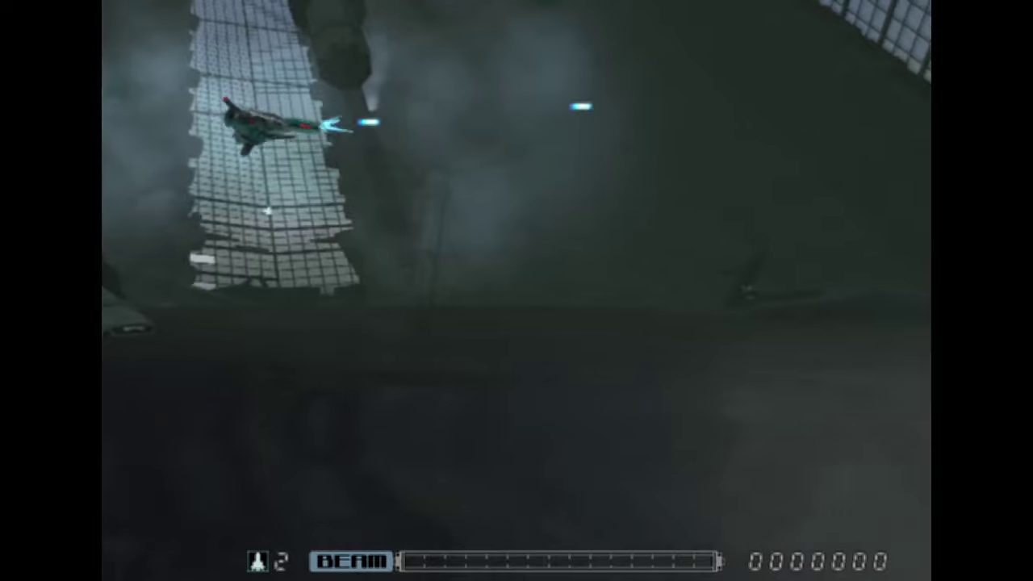
{"action": "key", "text": "Down"}
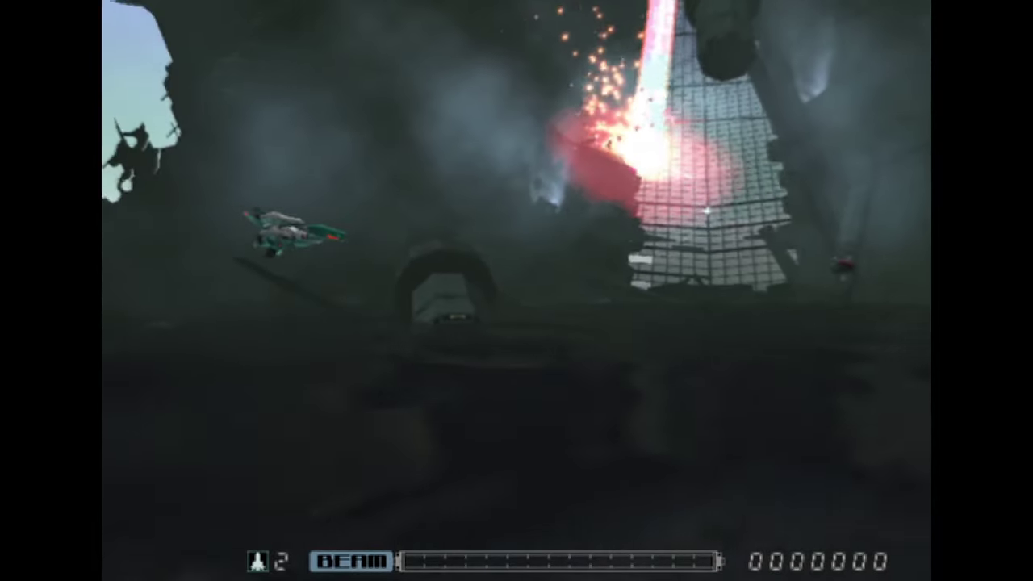
- Steer the fighter through the ruins and shoot down the first waves of enemy craft
{"action": "key", "text": "Left"}
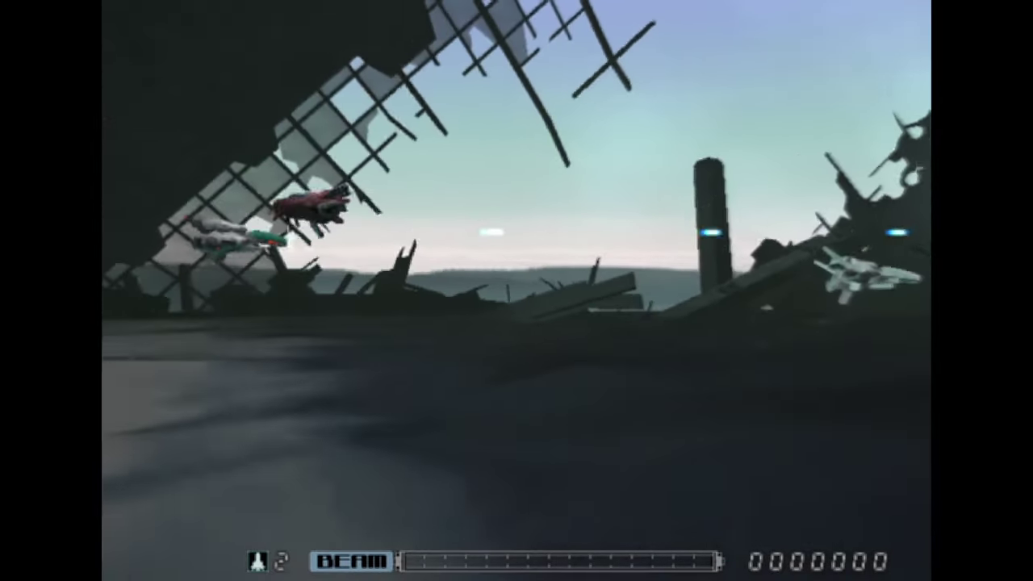
{"action": "key", "text": "Right"}
{"action": "key", "text": "z"}
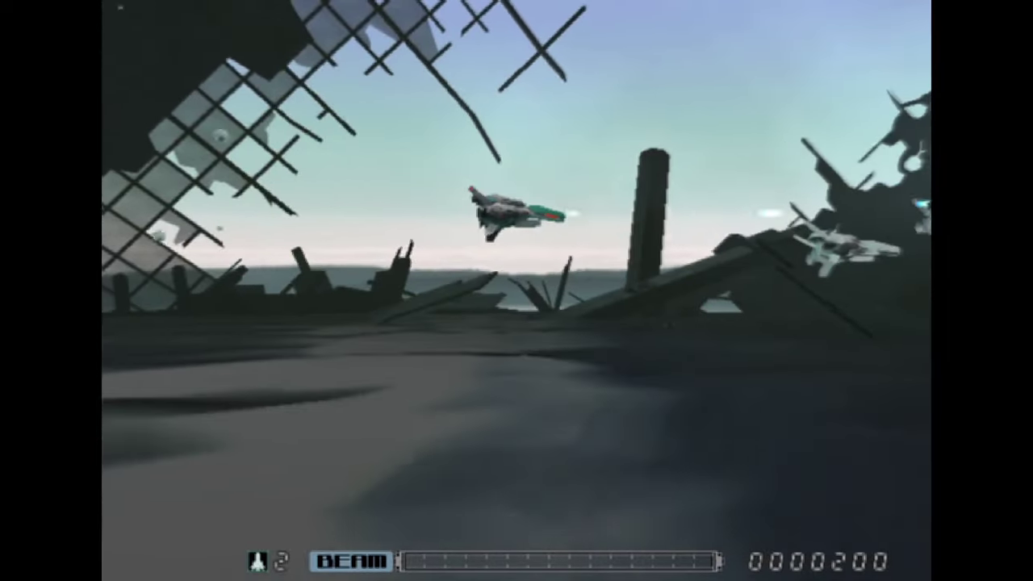
{"action": "key", "text": "Left"}
{"action": "key", "text": "z"}
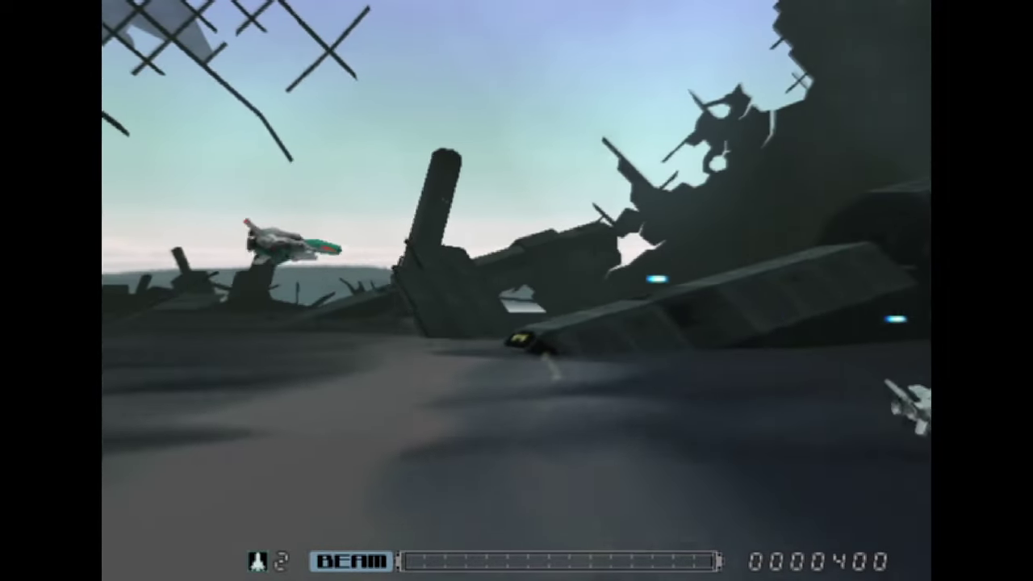
{"action": "key", "text": "Down"}
{"action": "key", "text": "Right"}
{"action": "key", "text": "z"}
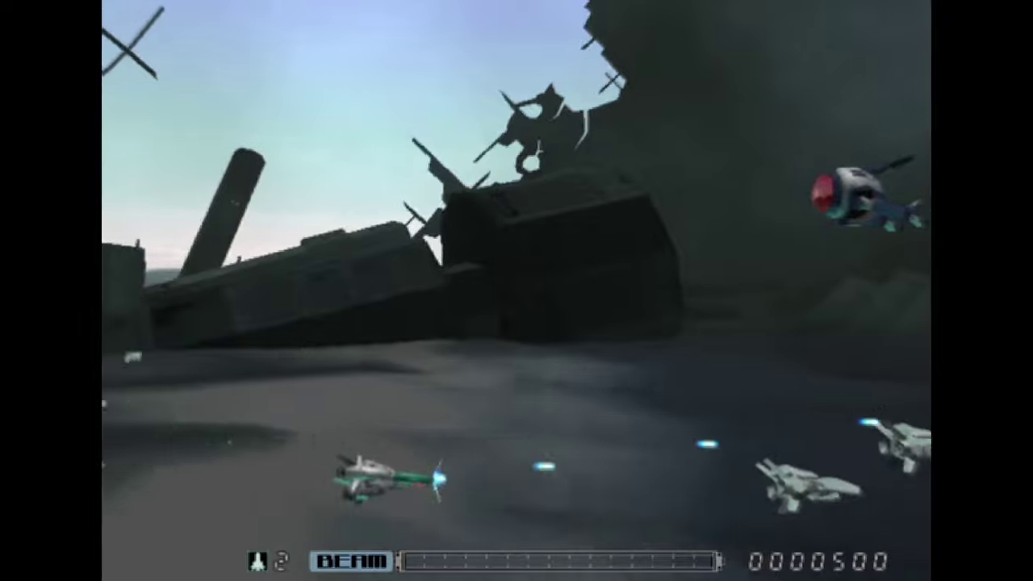
- Destroy the round item carrier and collect the red power-up it releases
{"action": "key", "text": "Up"}
{"action": "key", "text": "z"}
{"action": "key", "text": "Right"}
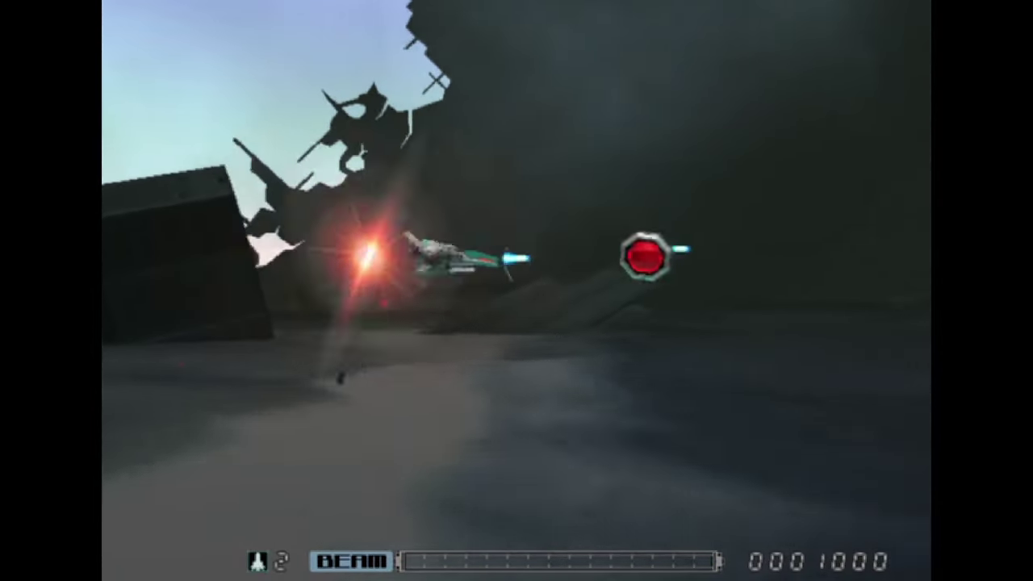
{"action": "key", "text": "z"}
{"action": "key", "text": "Left"}
{"action": "key", "text": "Down"}
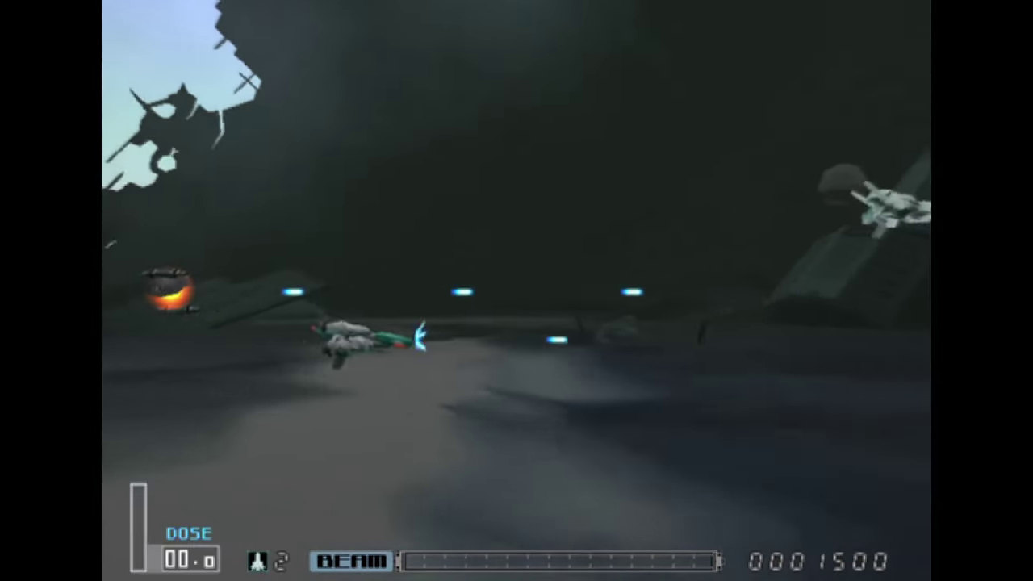
- Manoeuvre the fighter to attach the glowing orange pod to its nose and fire at the approaching enemies
{"action": "key", "text": "Left"}
{"action": "key", "text": "Down"}
{"action": "key", "text": "z"}
{"action": "key", "text": "Up"}
{"action": "key", "text": "Right"}
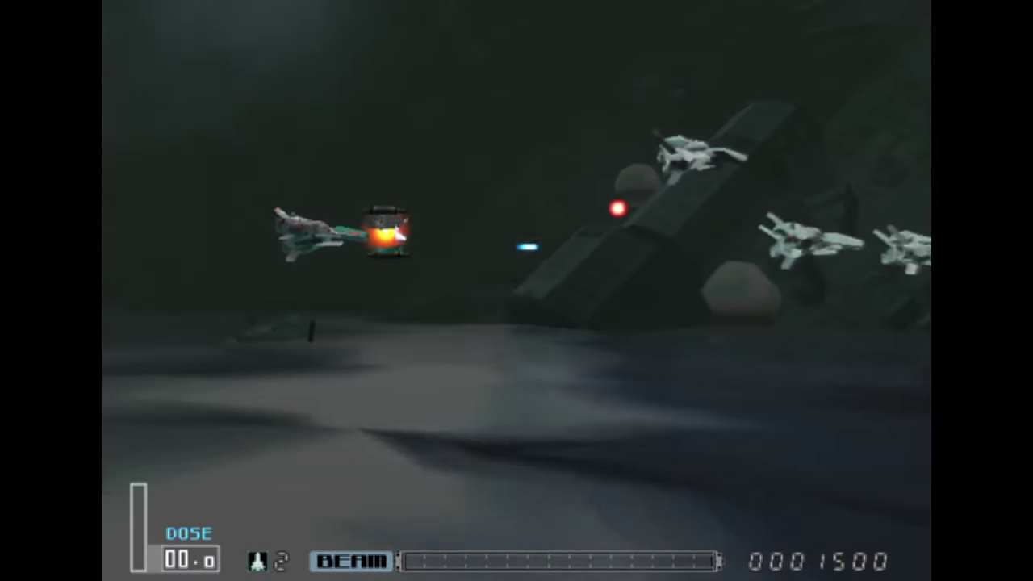
{"action": "key", "text": "z"}
{"action": "key", "text": "Up"}
- Examine the emulator's video settings during the mission, and return the game to full screen
{"action": "double_click", "coordinate": [747, 262]}
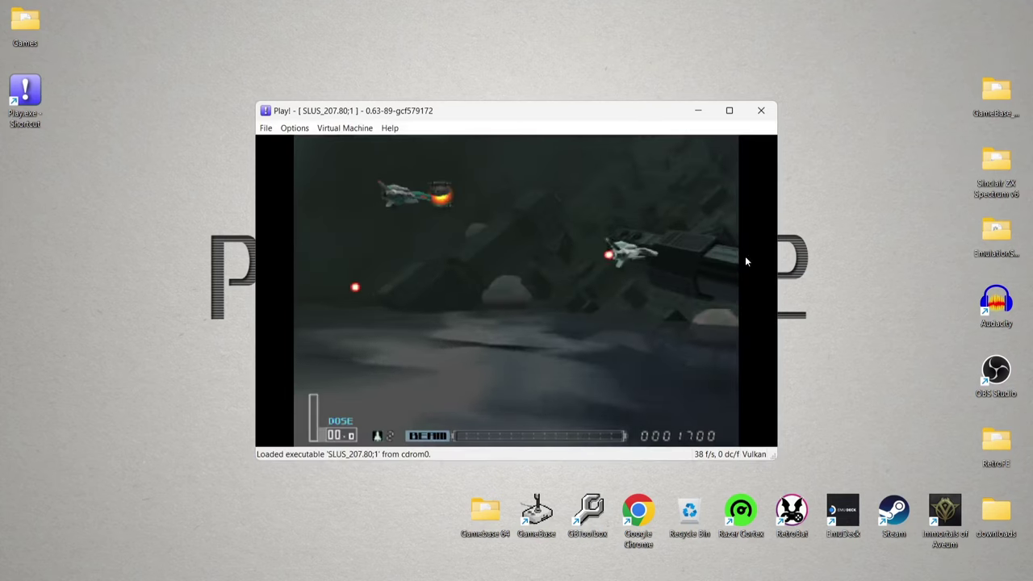
{"action": "left_click", "coordinate": [295, 127]}
{"action": "left_click", "coordinate": [301, 141]}
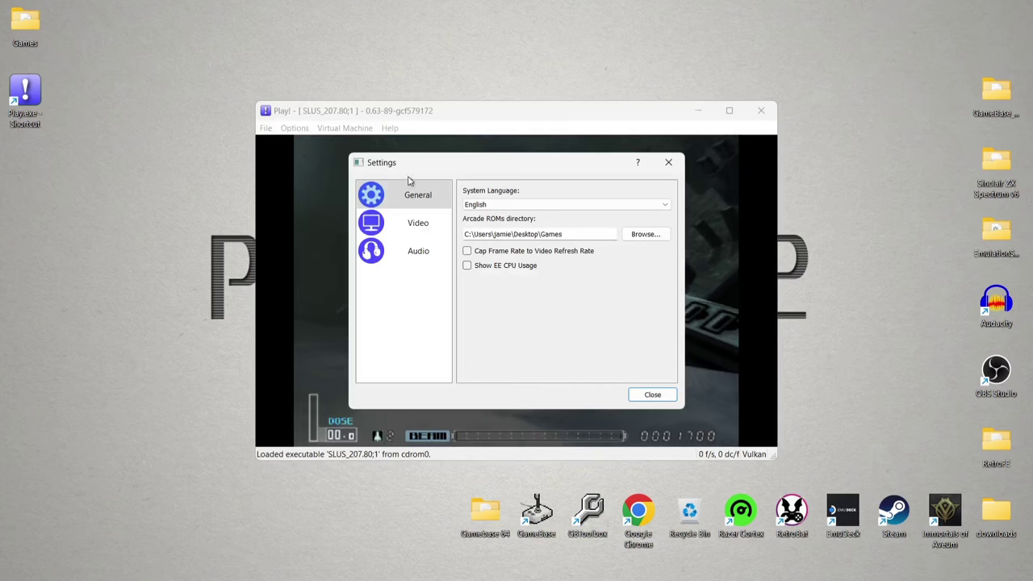
{"action": "left_click", "coordinate": [417, 224]}
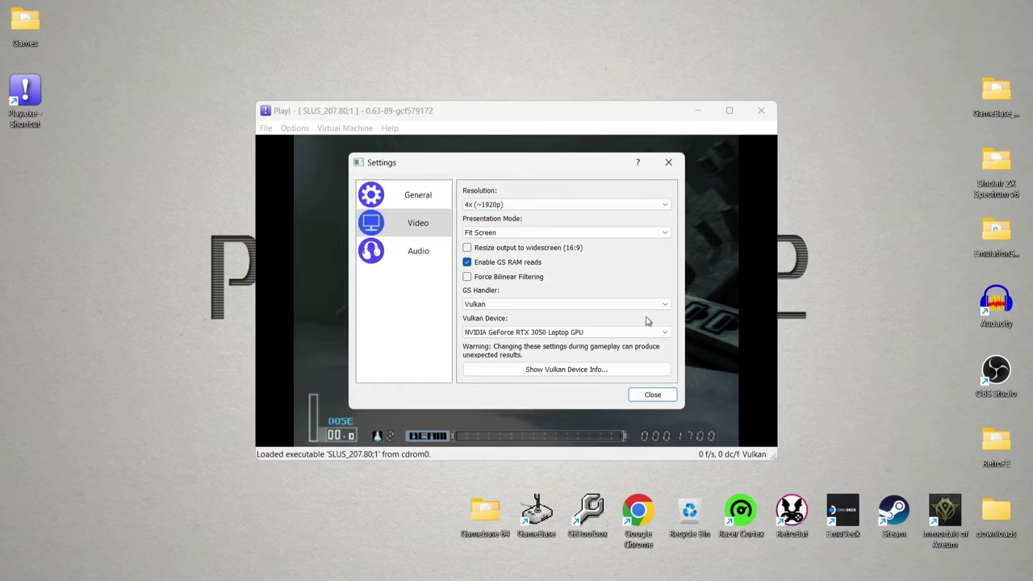
{"action": "left_click", "coordinate": [652, 394]}
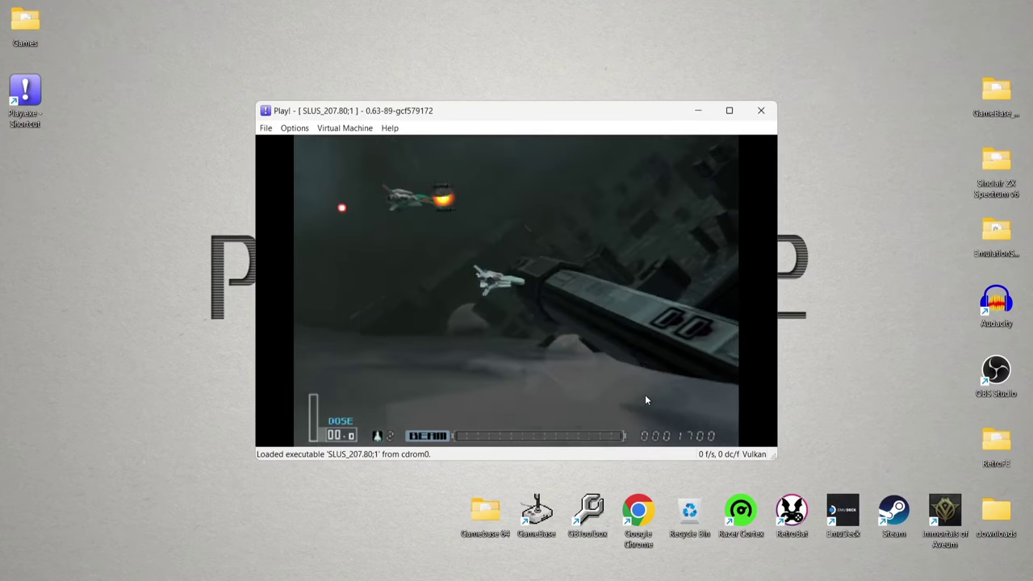
{"action": "double_click", "coordinate": [559, 343]}
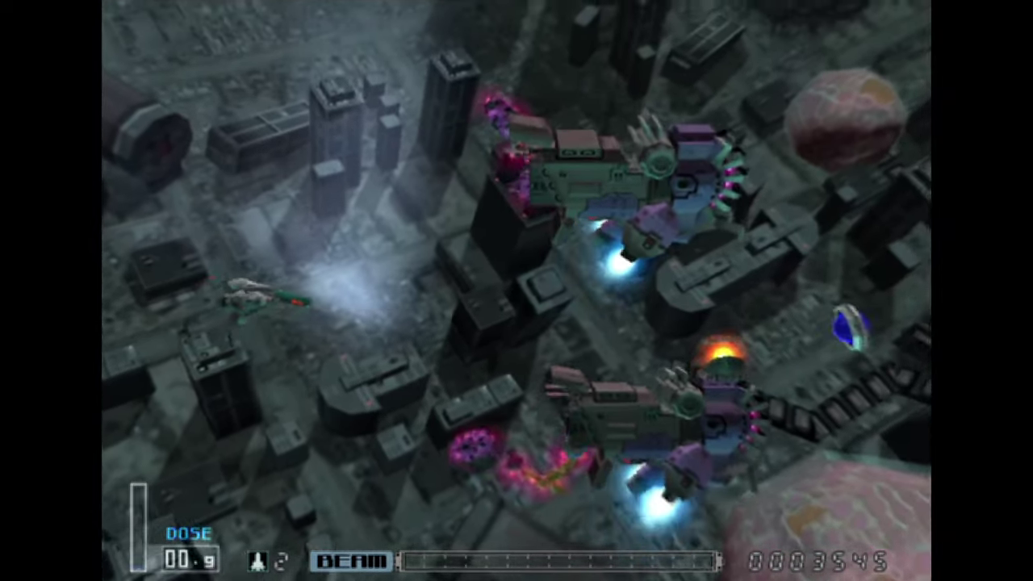
- Take the game out of full screen and open the emulator's settings
{"action": "key", "text": "alt+Return"}
{"action": "left_click", "coordinate": [296, 128]}
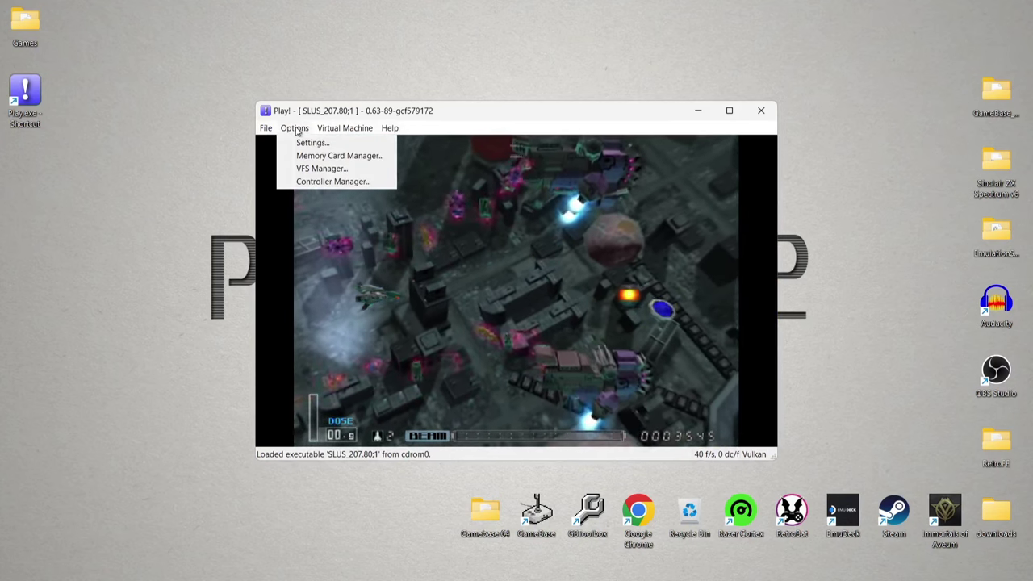
{"action": "left_click", "coordinate": [295, 143]}
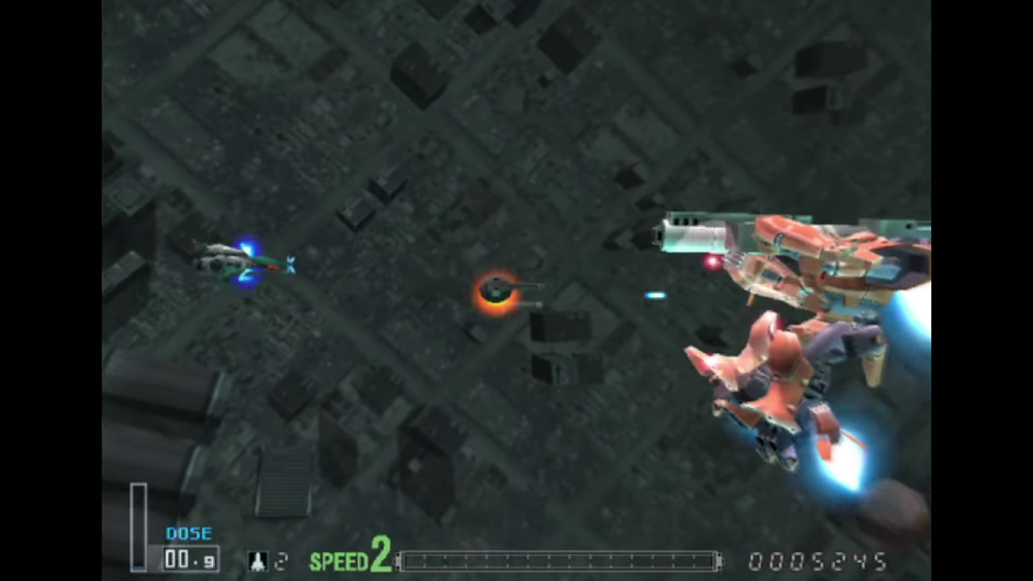
- Switch the running mission from full screen back to the windowed view
{"action": "key", "text": "alt+Return"}
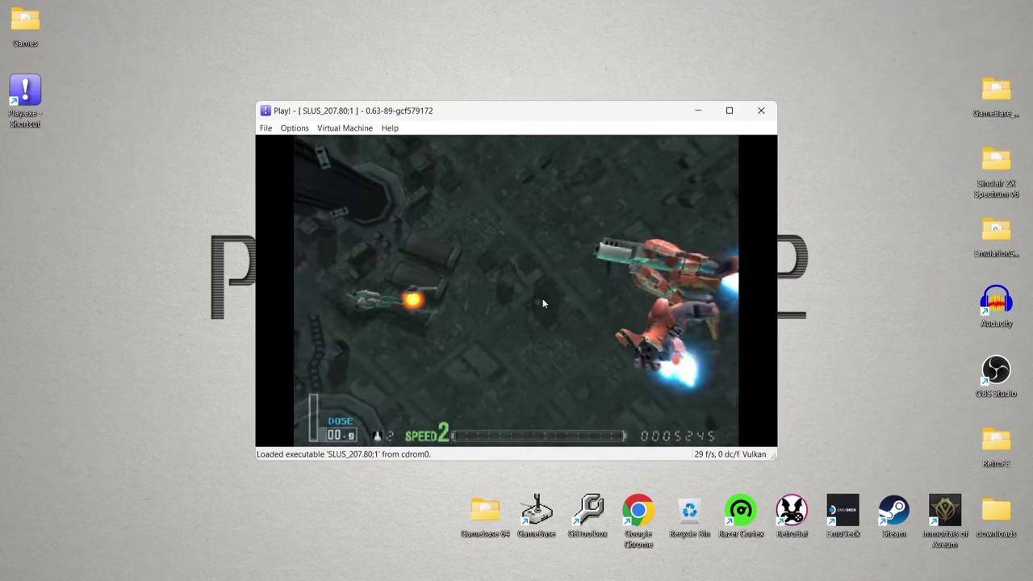